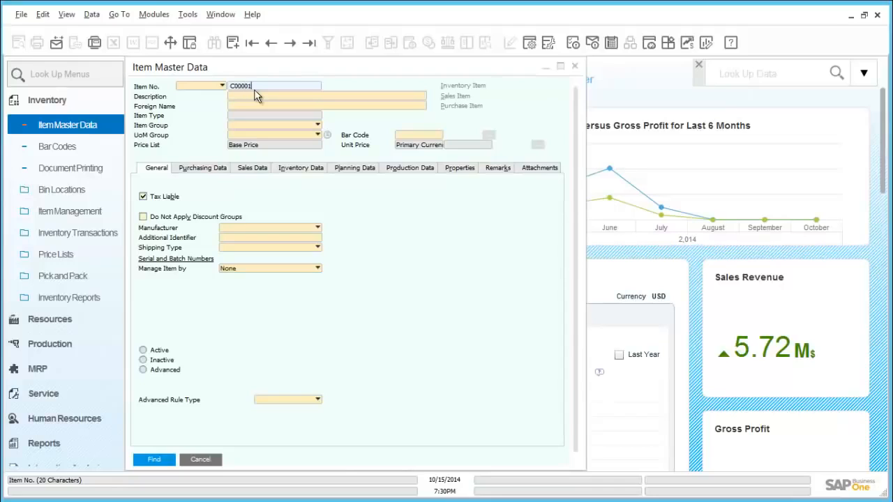
# - Look up item master records C00001, B10000 and A00006 to compare how each item is managed by serial or batch numbers
pyautogui.click(154, 459)
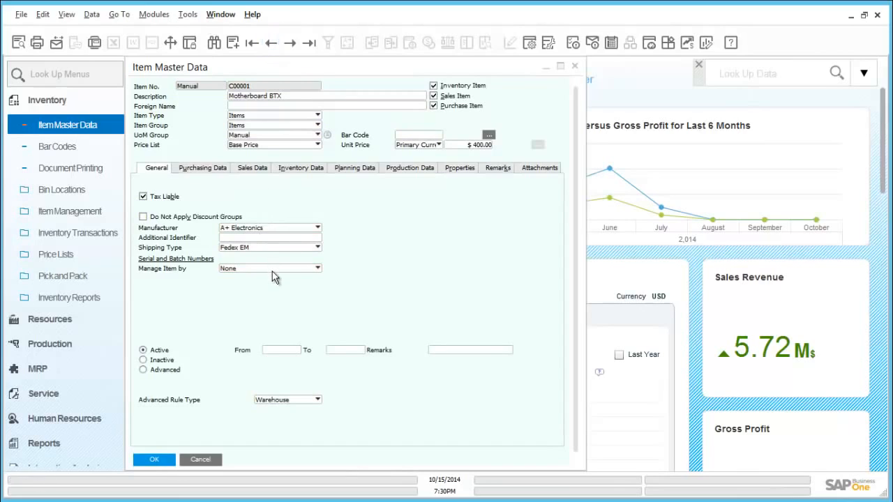
pyautogui.click(272, 42)
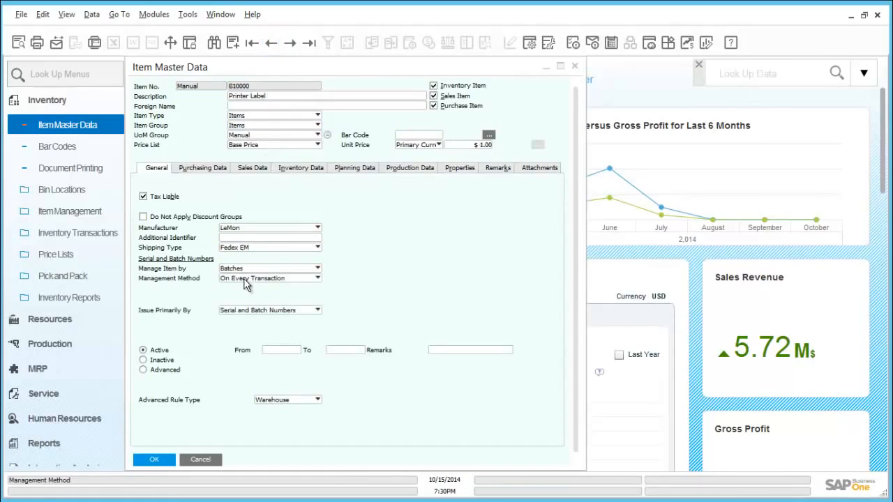
pyautogui.hotkey('ctrl', 'f')
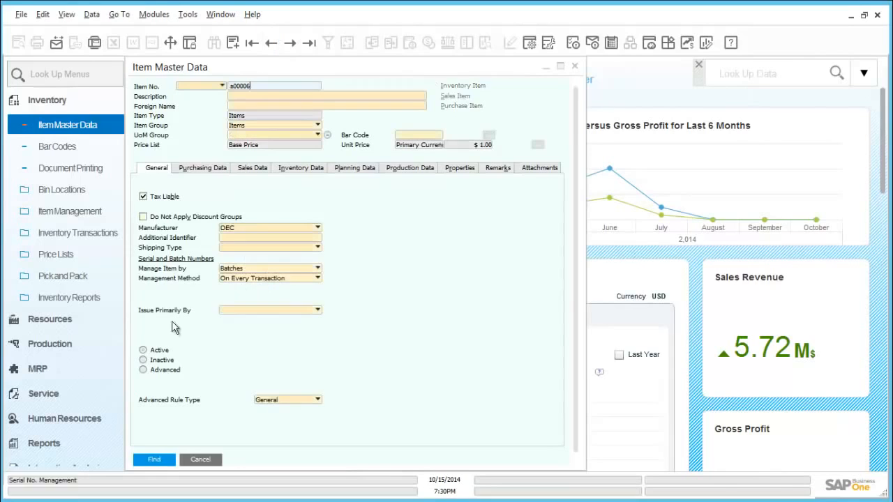
pyautogui.click(173, 462)
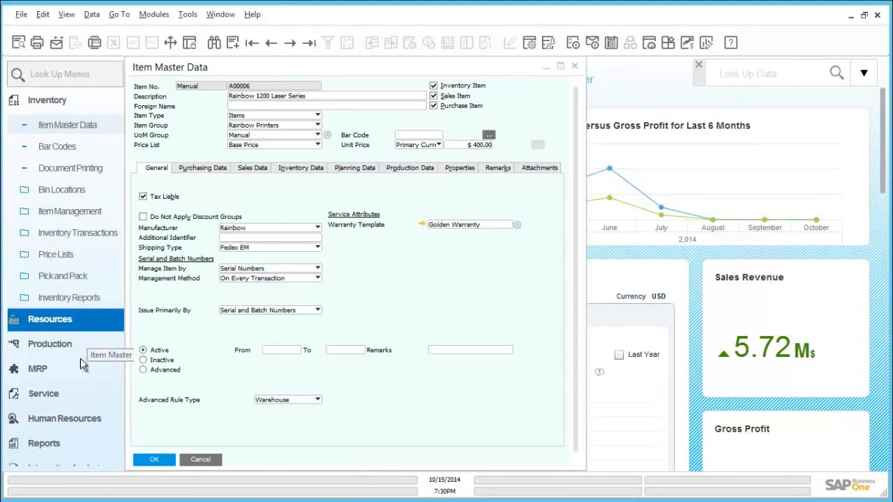
# - Open a new Delivery document from the sales module and choose Maxi-Teq as the customer
pyautogui.click(60, 102)
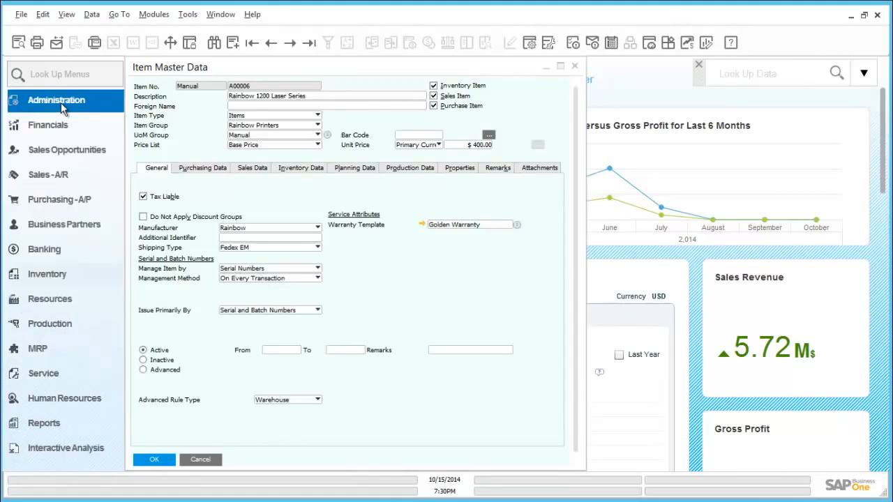
pyautogui.click(63, 176)
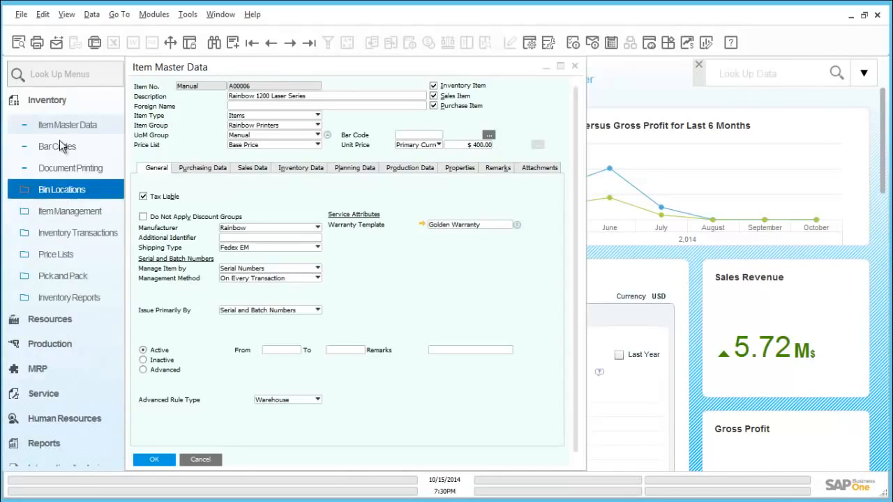
pyautogui.click(61, 103)
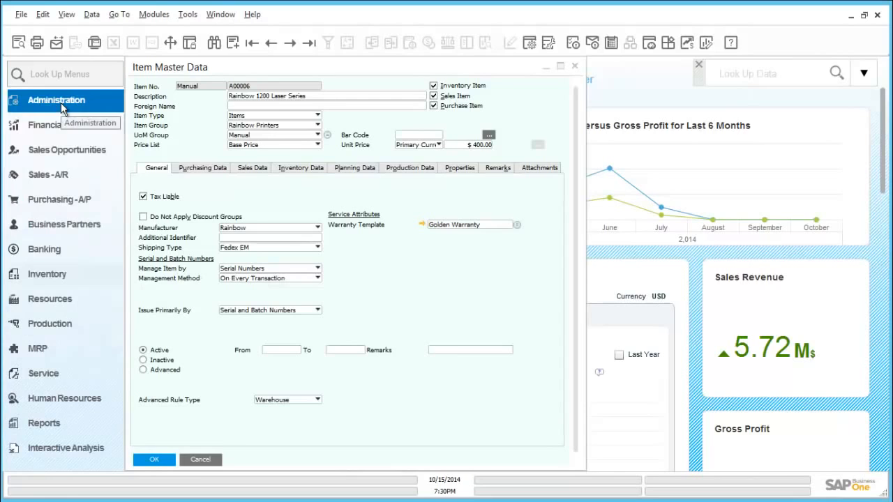
pyautogui.click(63, 180)
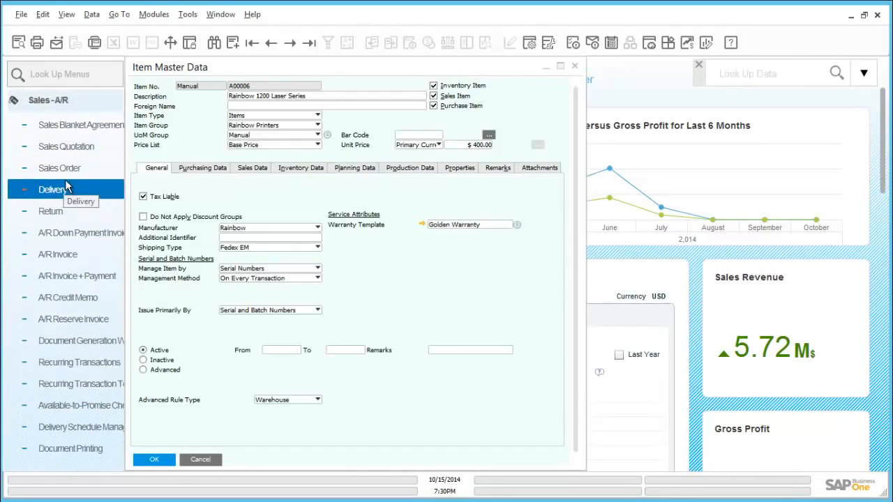
pyautogui.click(66, 189)
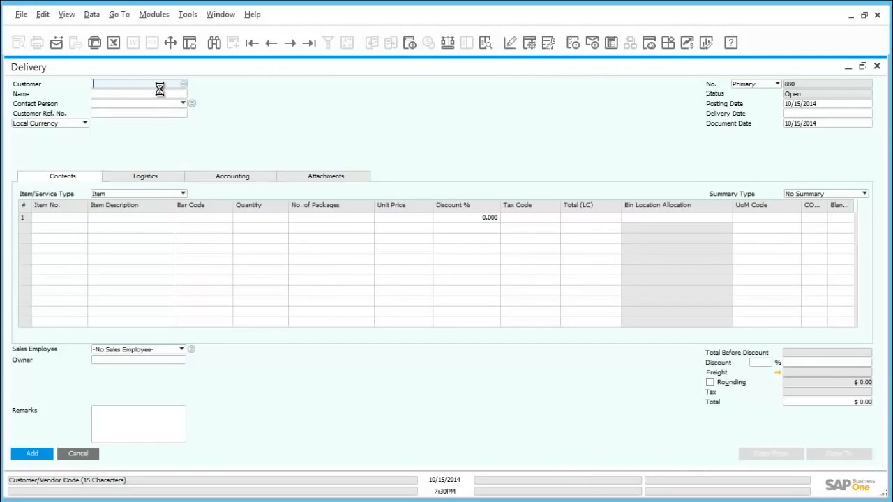
pyautogui.press('Tab')
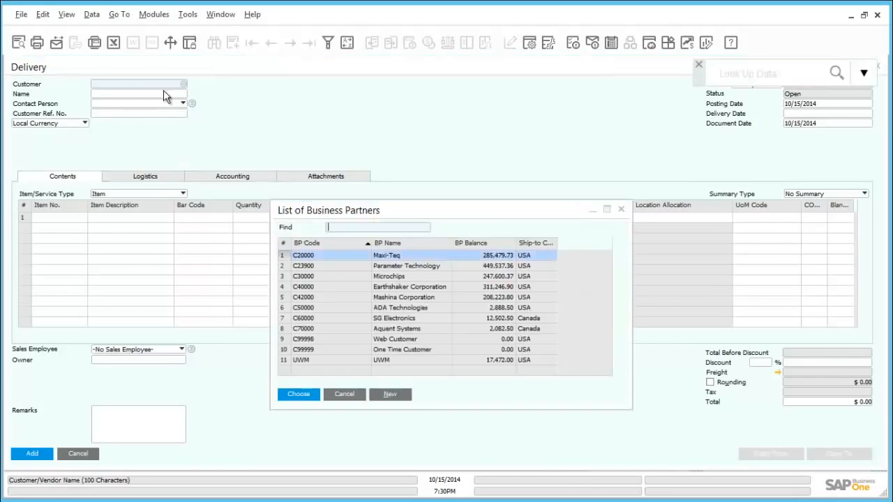
pyautogui.doubleClick(309, 255)
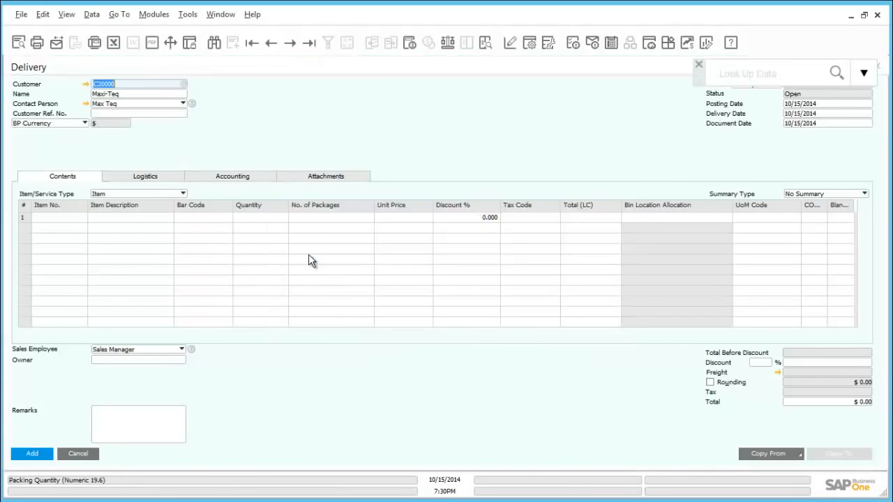
# - Enter item A00006 in the first row of the delivery
pyautogui.click(66, 218)
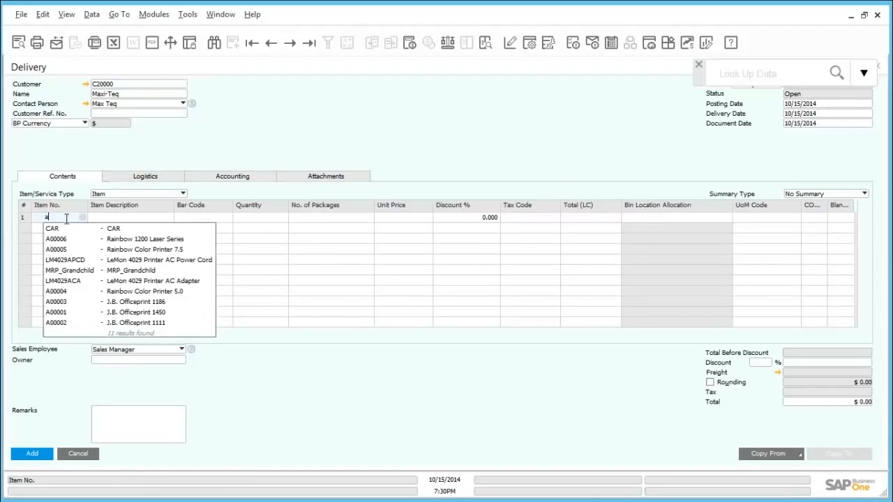
pyautogui.write('a0000')
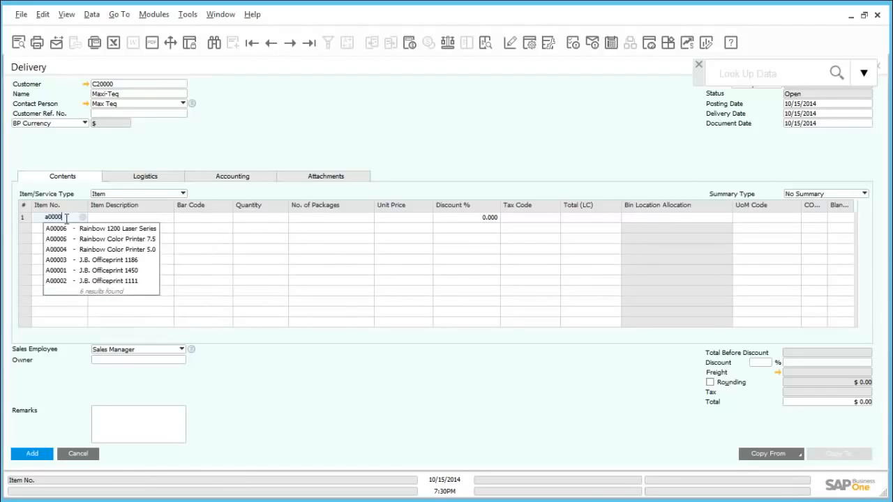
pyautogui.write('6')
pyautogui.press('Tab')
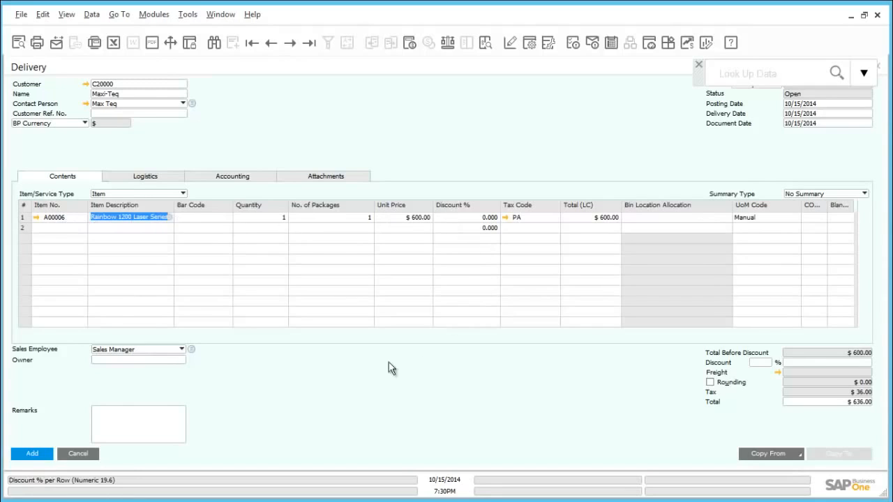
# - Submit the delivery to bring up serial number selection and assign serial number A6-000284 to item A00006
pyautogui.click(29, 454)
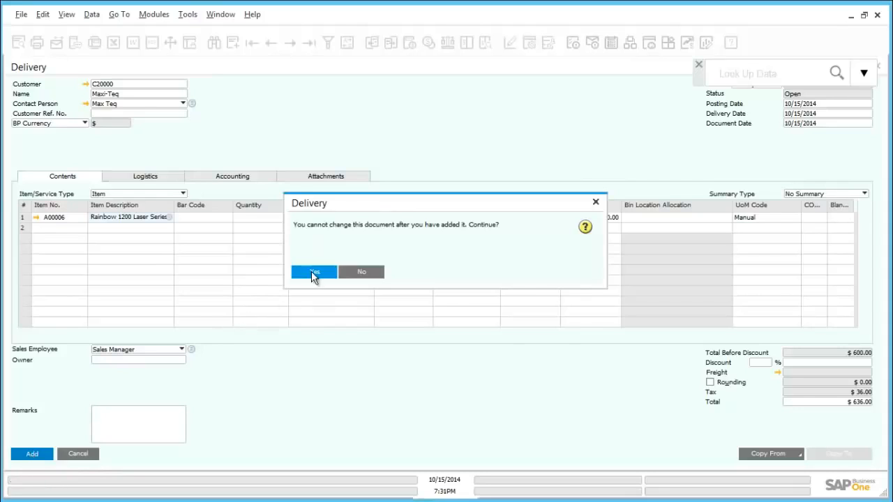
pyautogui.click(313, 273)
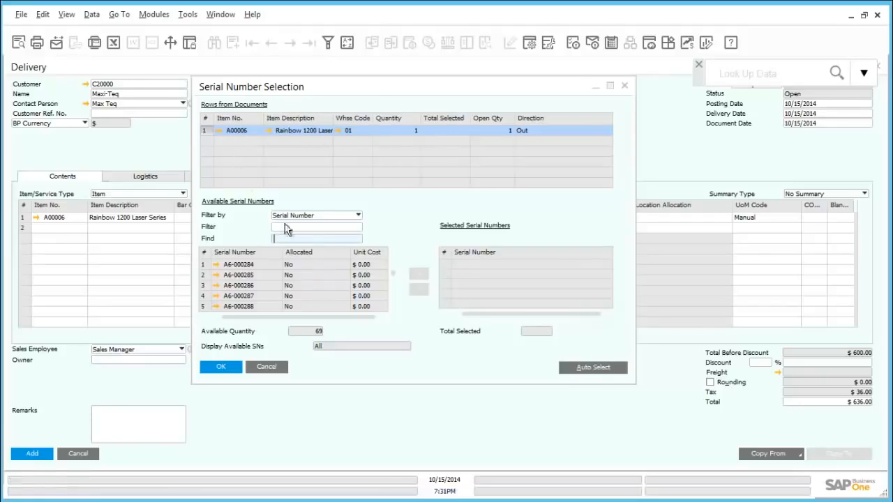
pyautogui.click(244, 266)
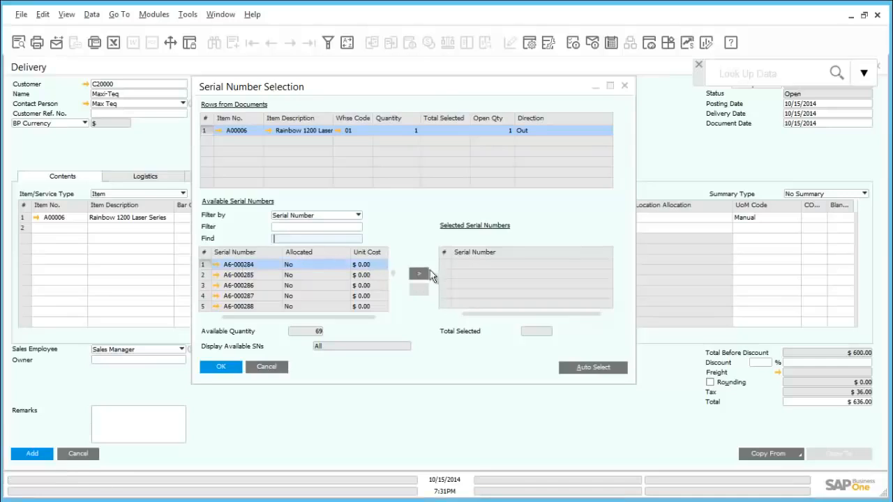
pyautogui.click(418, 275)
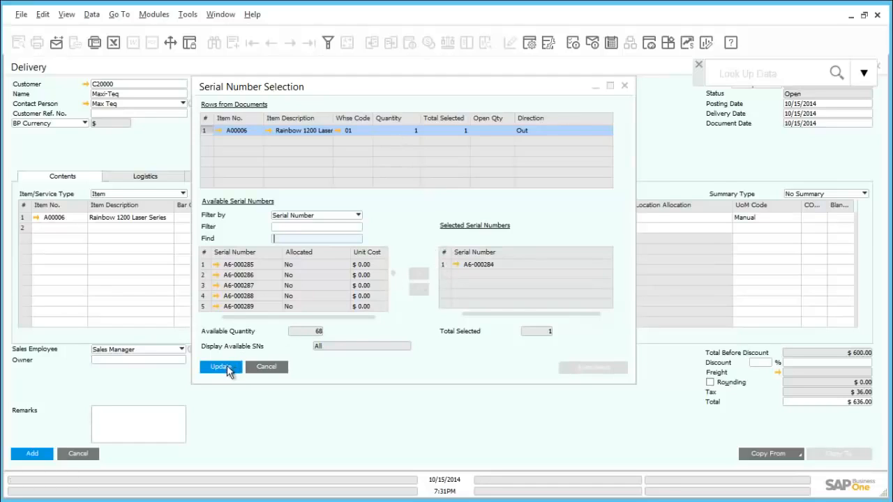
pyautogui.click(222, 367)
pyautogui.click(222, 367)
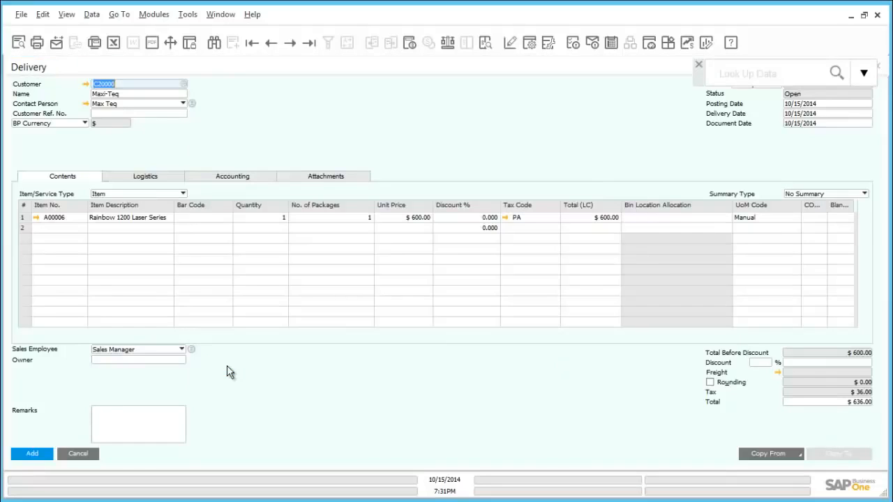
# - Add the delivery, confirm that it cannot be changed, and close the Delivery window
pyautogui.click(32, 454)
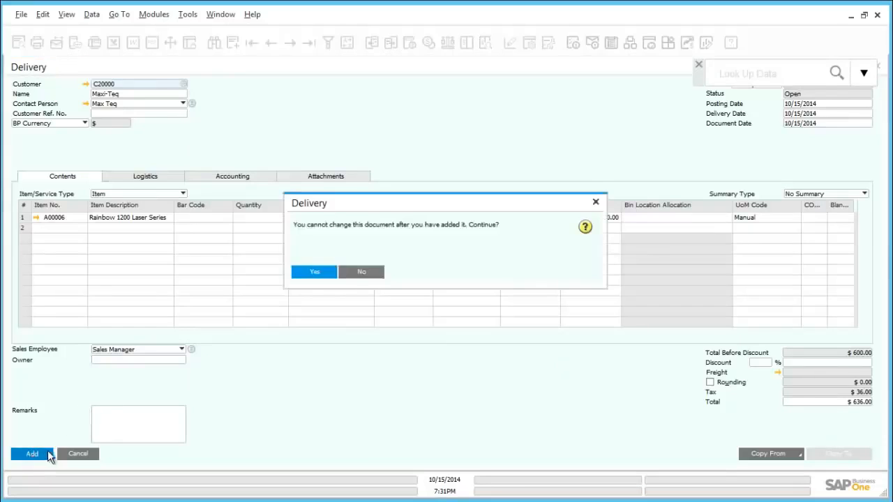
pyautogui.click(307, 275)
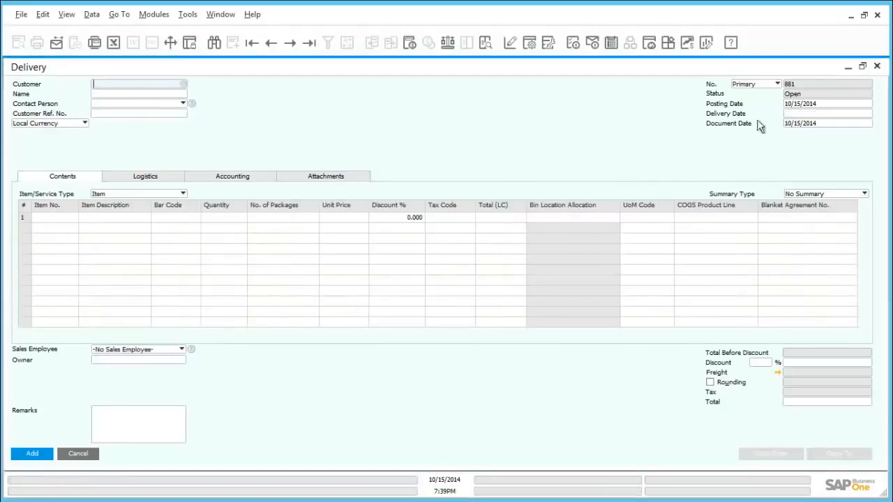
pyautogui.click(877, 67)
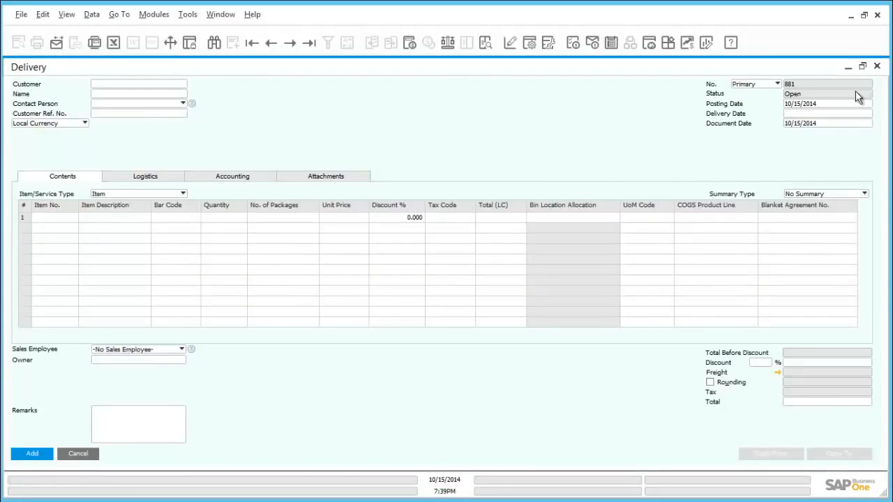
# - Find warehouse 05 in the Warehouses setup, check whether bin locations are enabled for it, and close the setup
pyautogui.click(65, 101)
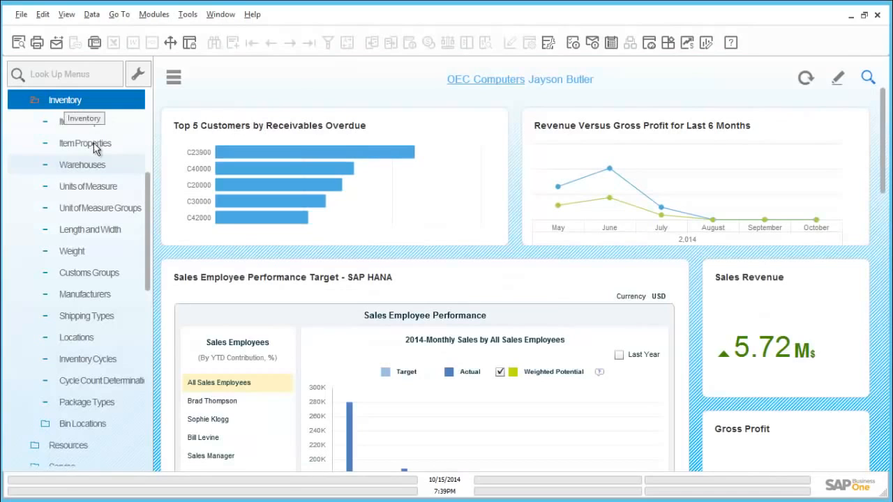
pyautogui.click(90, 166)
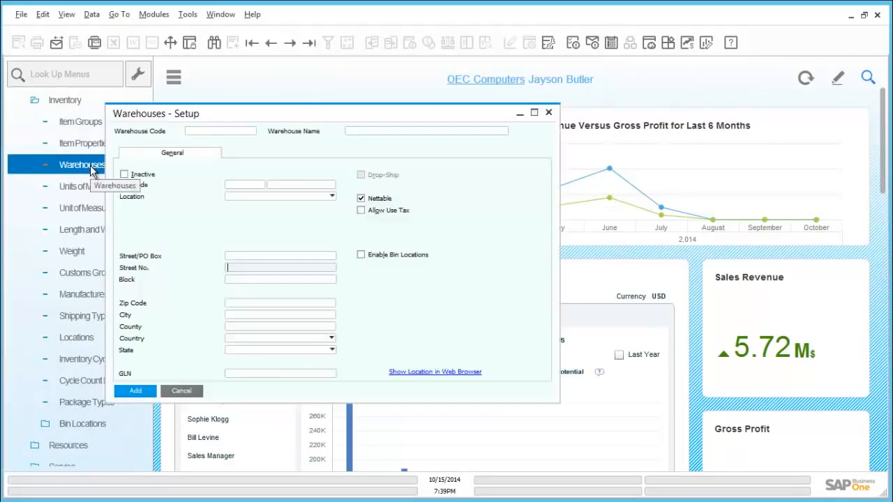
pyautogui.hotkey('ctrl', 'f')
pyautogui.click(228, 131)
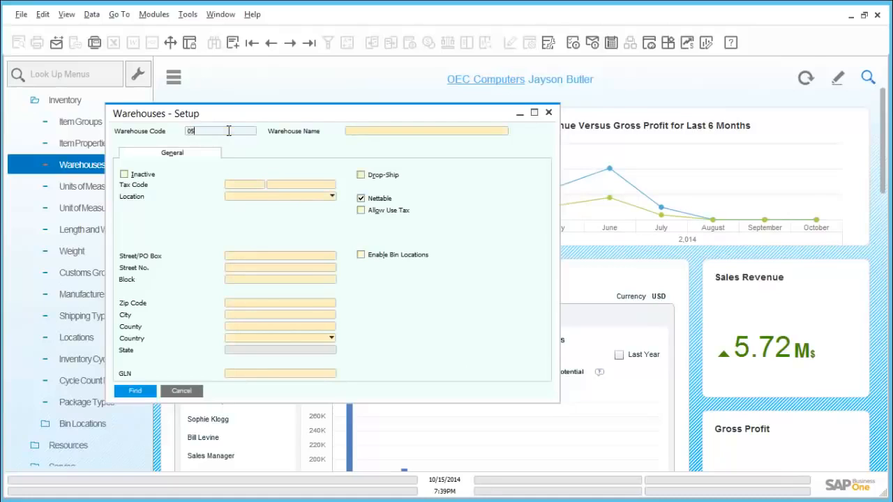
pyautogui.write('05')
pyautogui.click(136, 390)
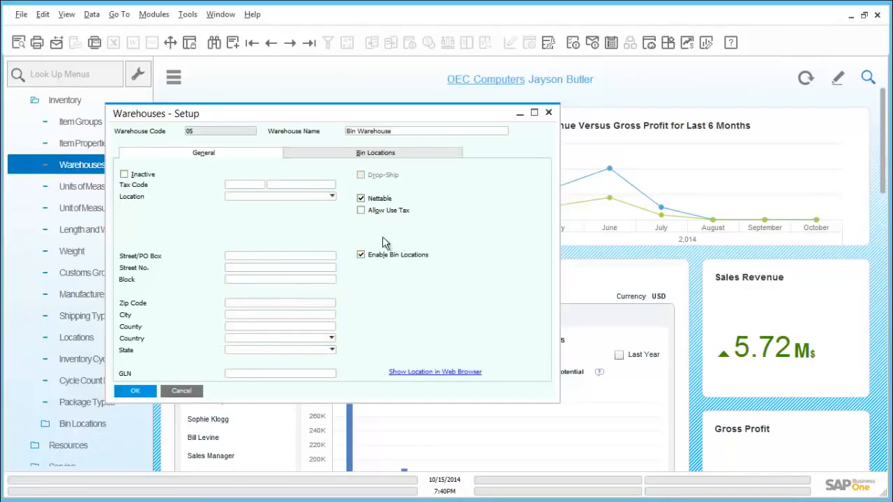
pyautogui.click(549, 117)
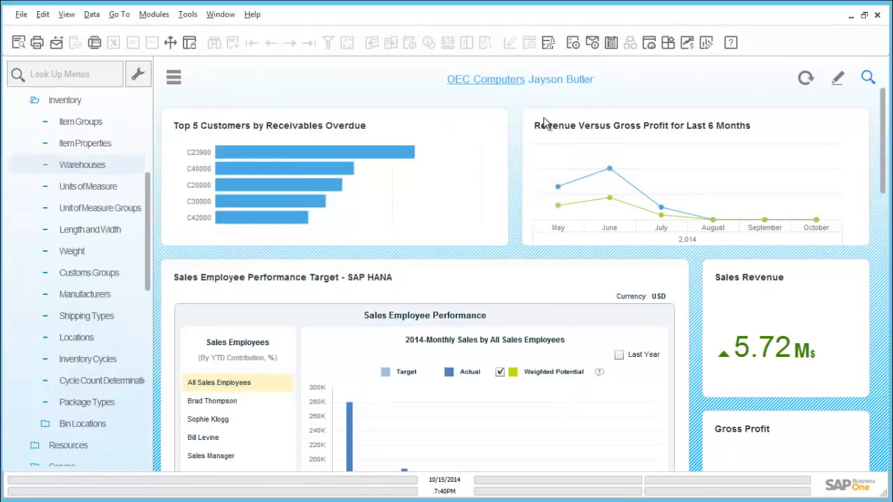
# - Open a new Goods Receipt from the inventory transactions
pyautogui.click(96, 104)
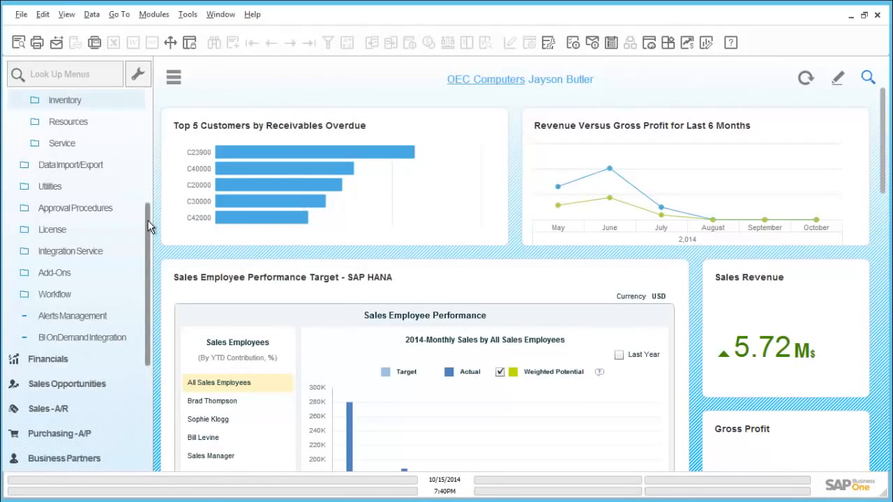
pyautogui.scroll(-1, 147, 277)
pyautogui.moveTo(146, 277); pyautogui.dragTo(139, 371)
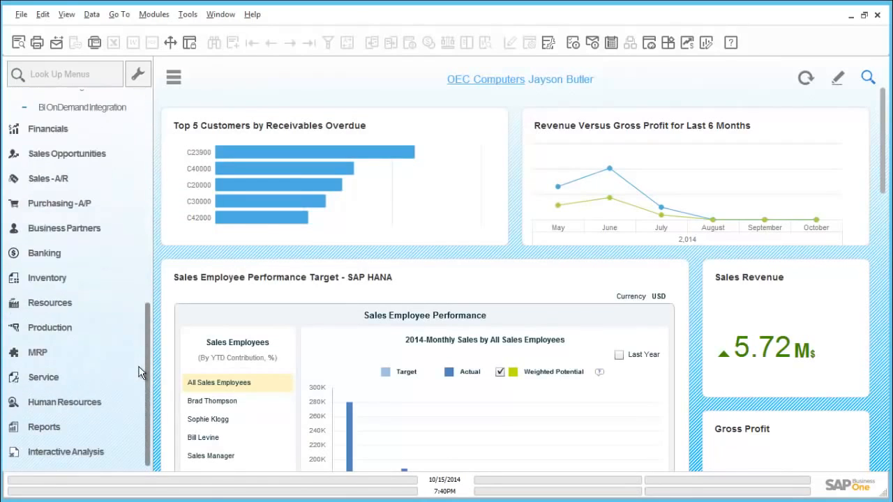
pyautogui.click(77, 287)
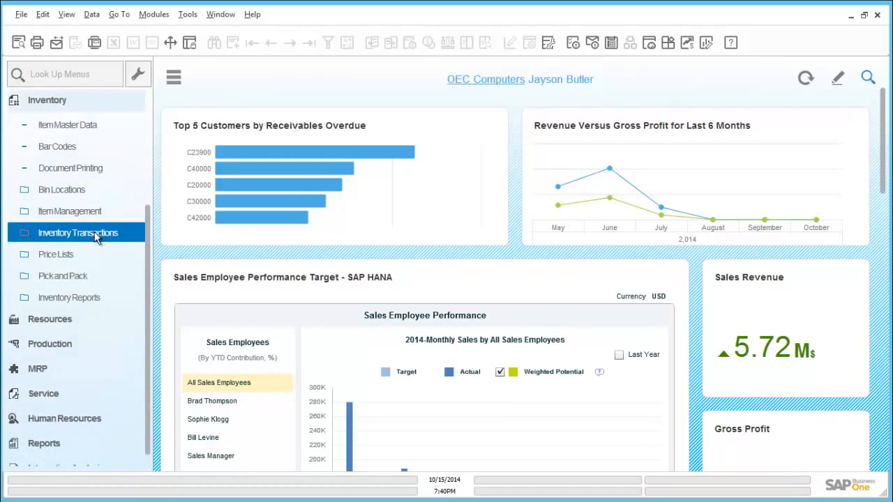
pyautogui.click(95, 237)
pyautogui.click(82, 122)
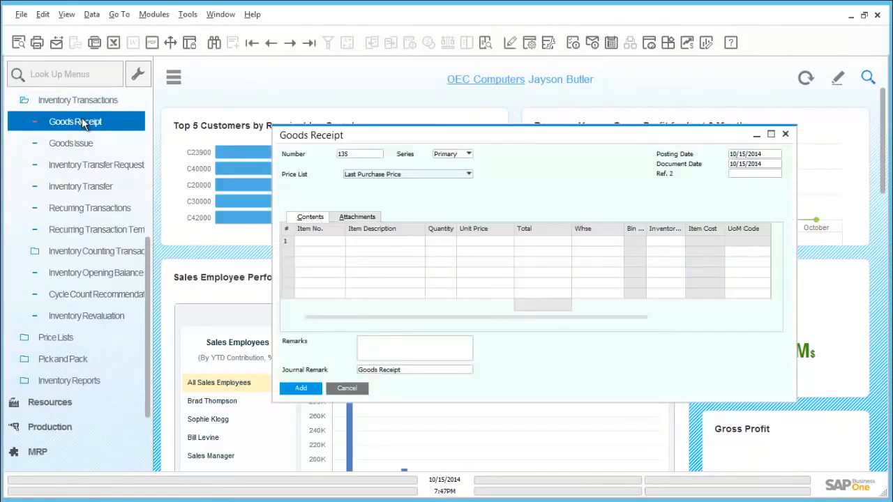
# - Enter item A00006 in the first goods receipt row and set its warehouse to 05
pyautogui.click(310, 240)
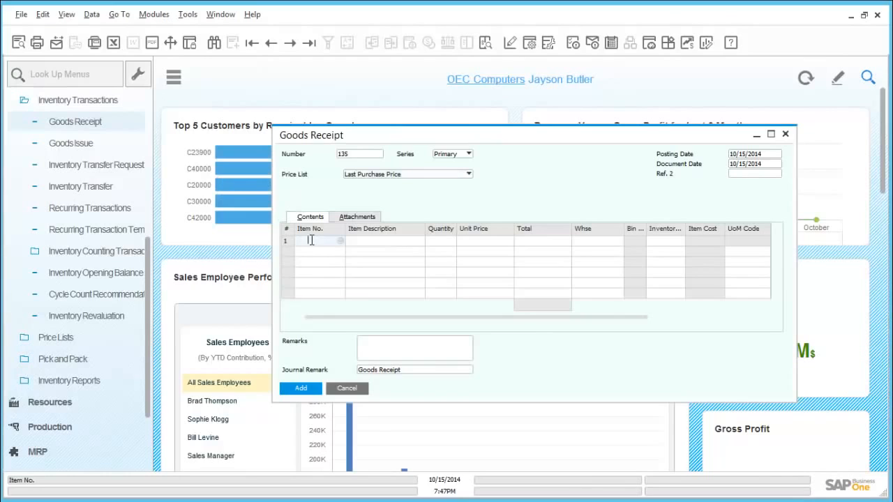
pyautogui.write('a00006')
pyautogui.press('Tab')
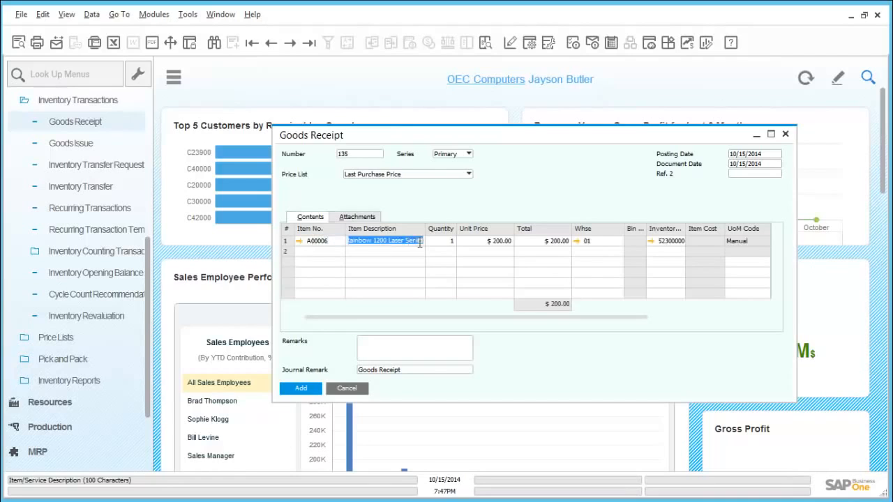
pyautogui.click(598, 242)
pyautogui.write('05')
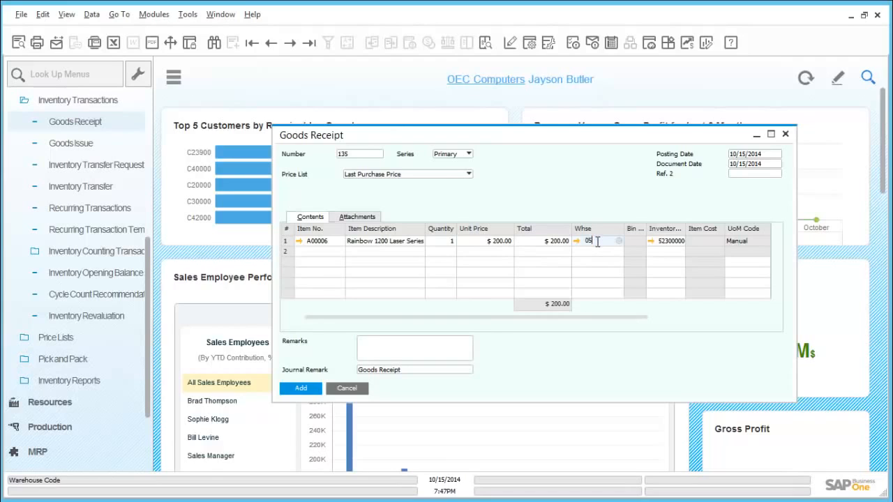
pyautogui.press('Tab')
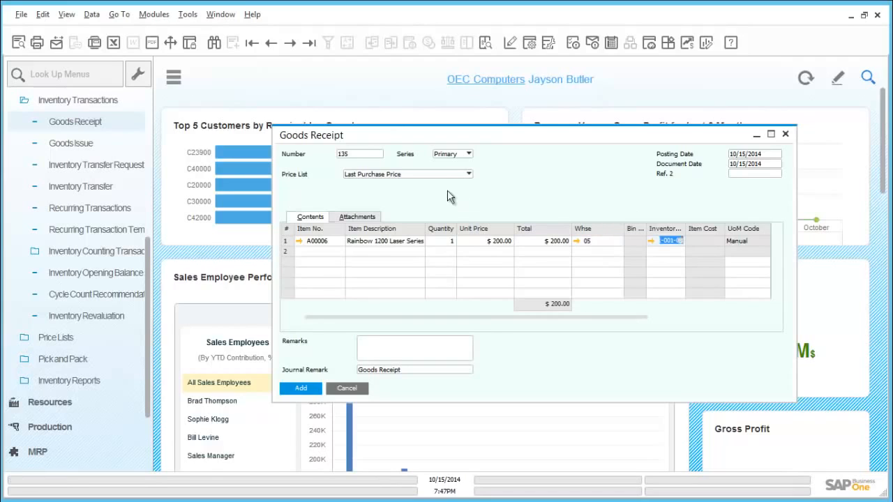
# - Start adding the goods receipt and enter 0005 as both manufacturer serial number and serial number for item A00006
pyautogui.click(317, 388)
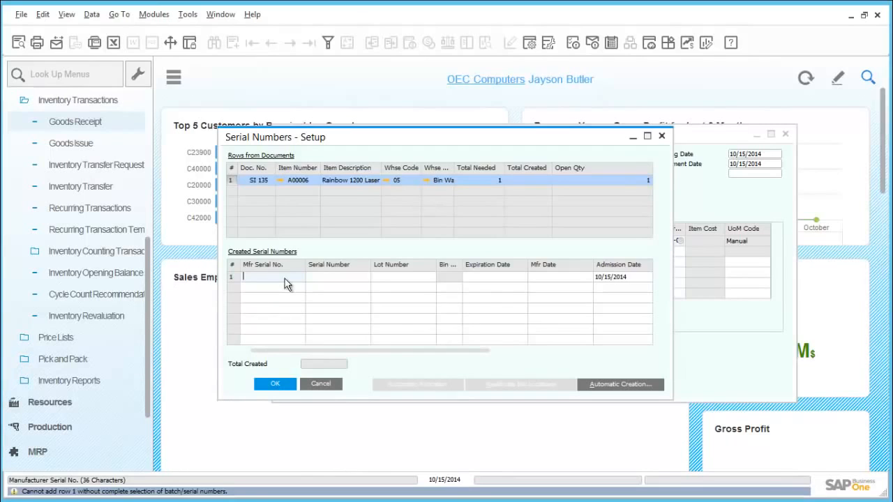
pyautogui.write('00')
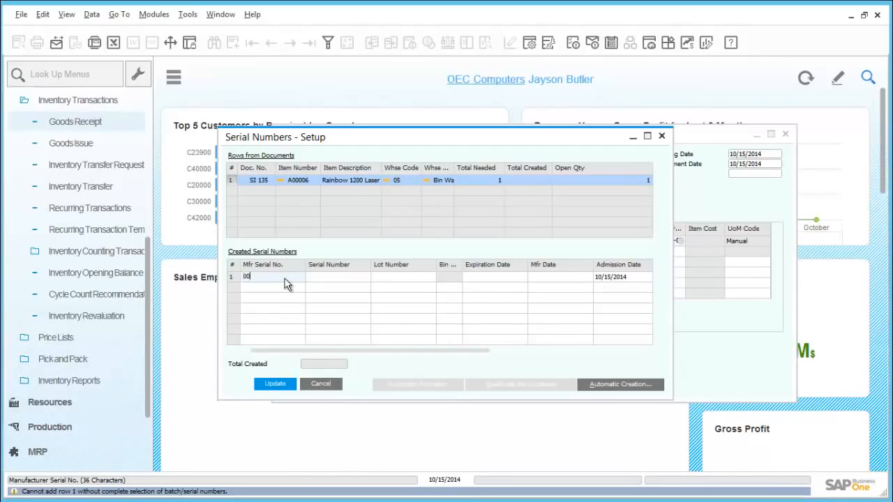
pyautogui.write('05')
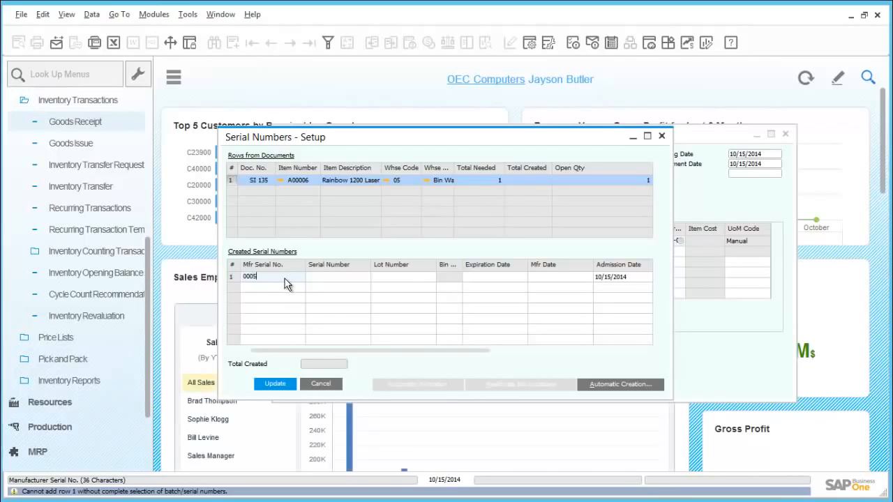
pyautogui.press('Tab')
pyautogui.write('000')
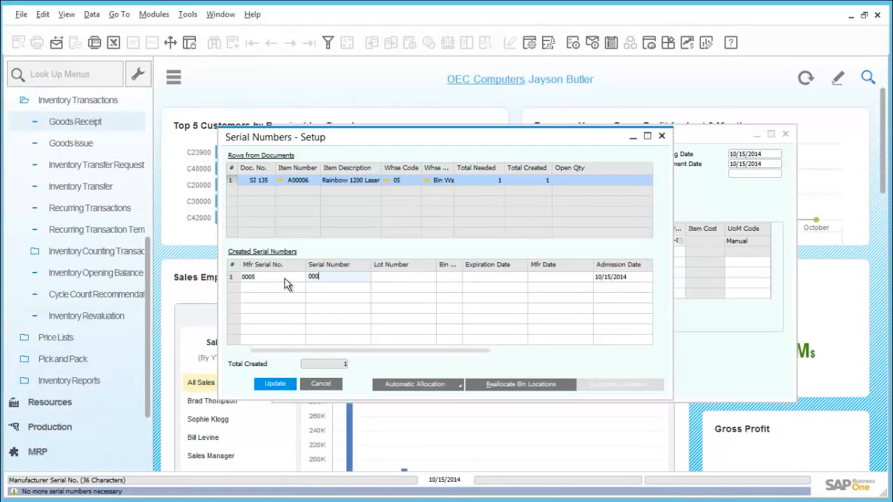
pyautogui.write('5')
# - Allocate the new serial number to bin location 05-SYSTEM-BIN-LOCATION, update the serial numbers setup and close it
pyautogui.press('Tab')
pyautogui.press('Tab')
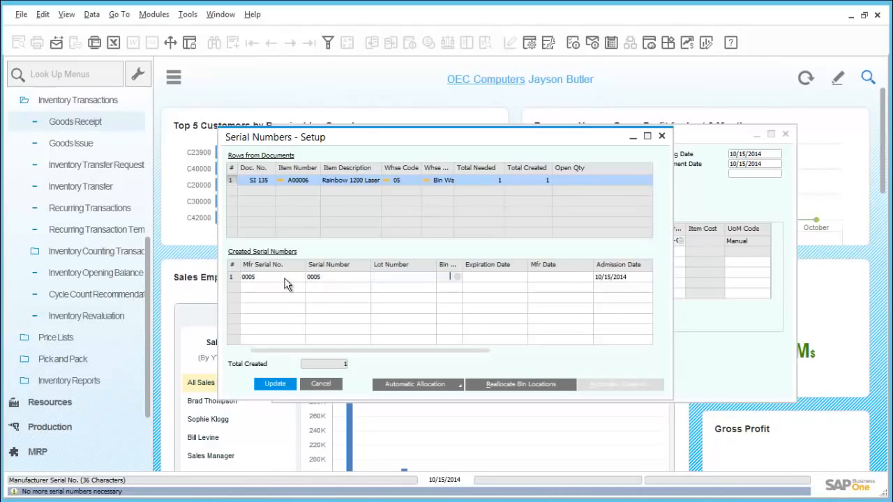
pyautogui.press('Tab')
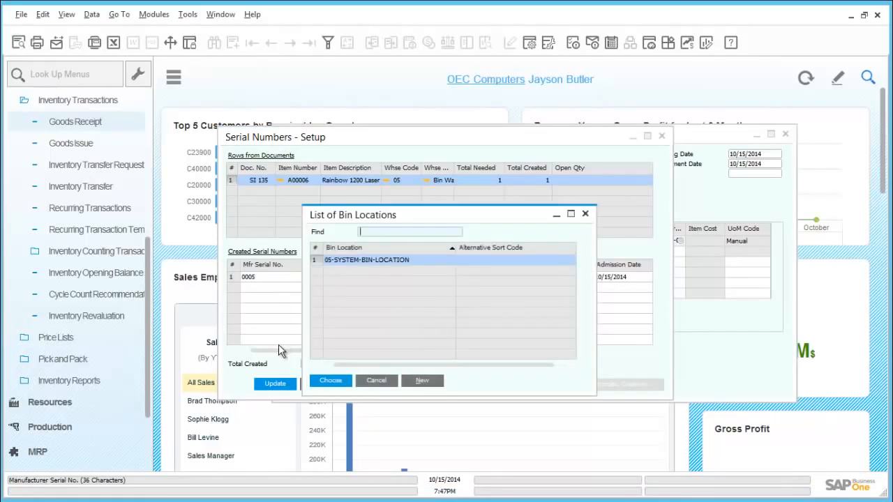
pyautogui.doubleClick(336, 261)
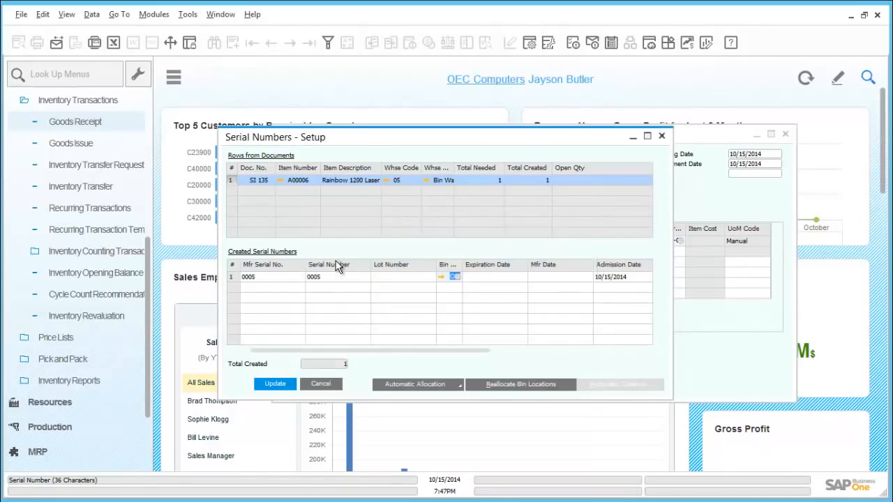
pyautogui.click(276, 384)
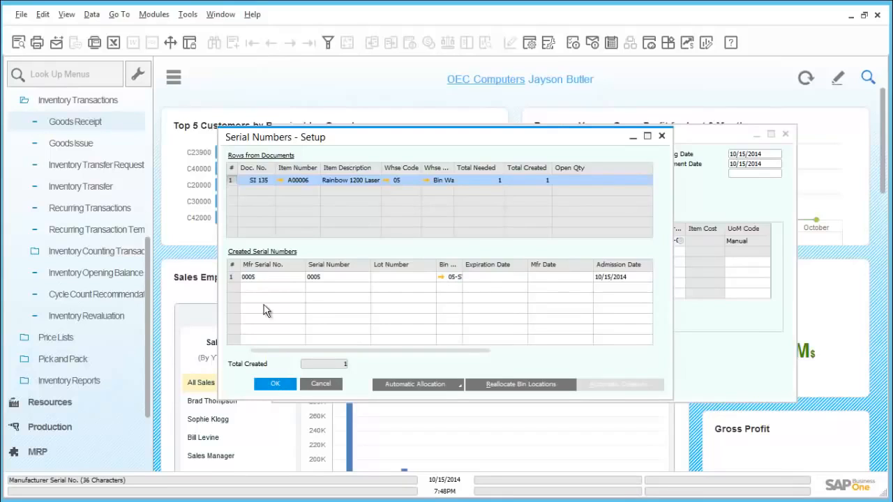
pyautogui.click(235, 277)
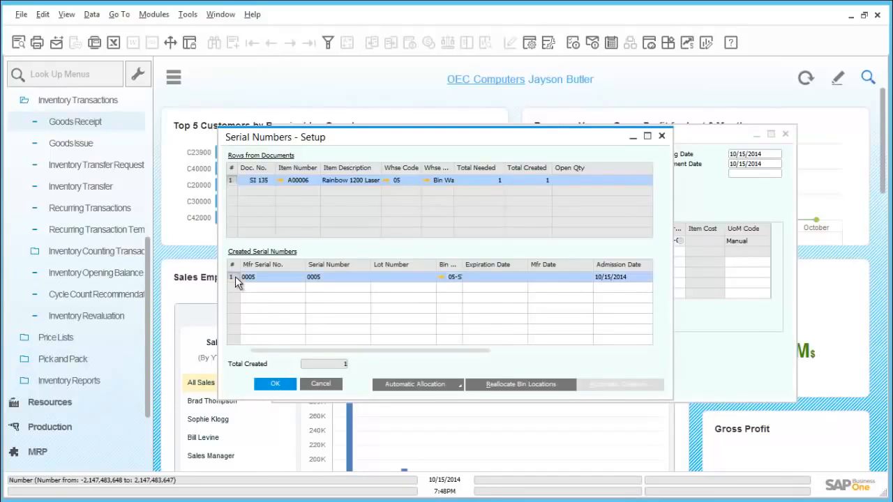
pyautogui.click(272, 385)
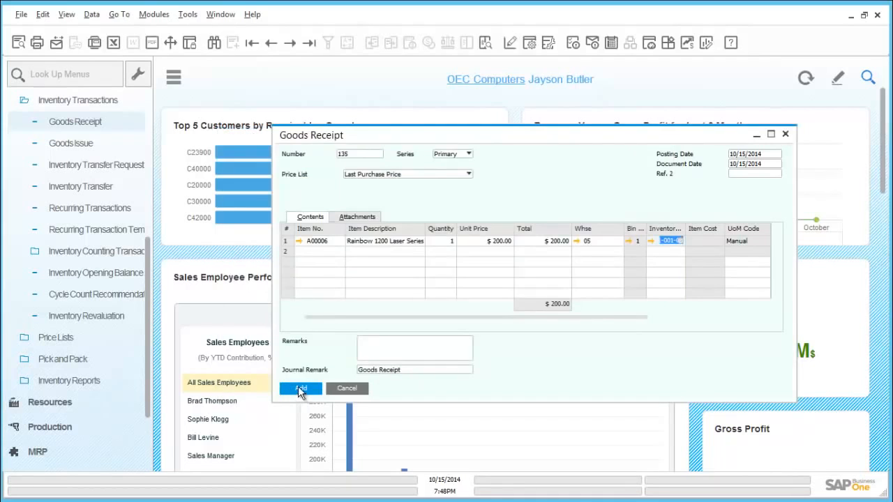
# - Add the goods receipt, confirm that it cannot be changed, and close the Goods Receipt window
pyautogui.click(298, 389)
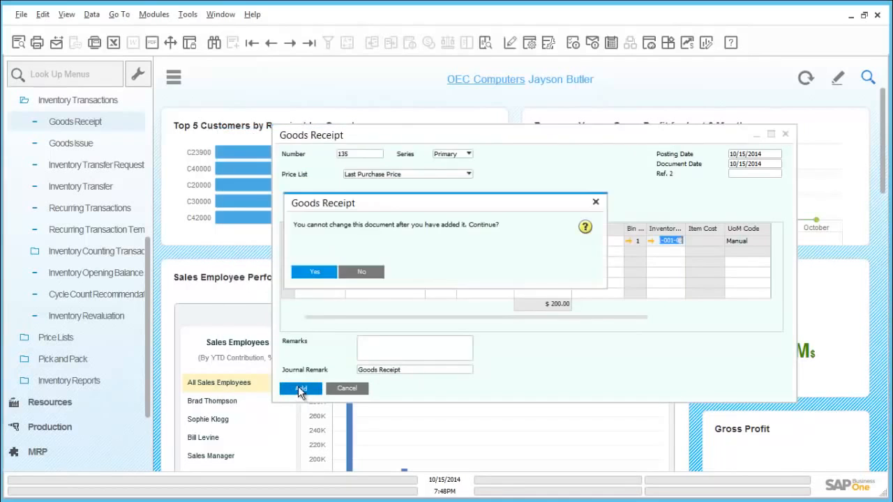
pyautogui.click(315, 272)
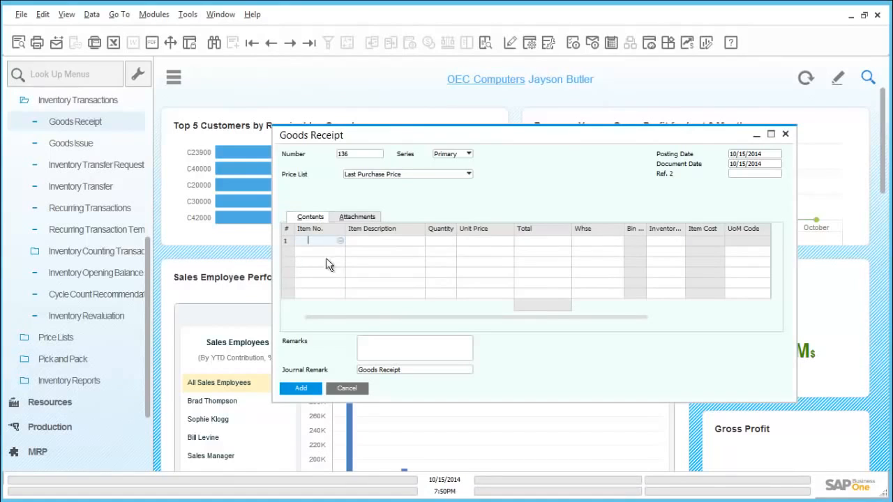
pyautogui.click(785, 134)
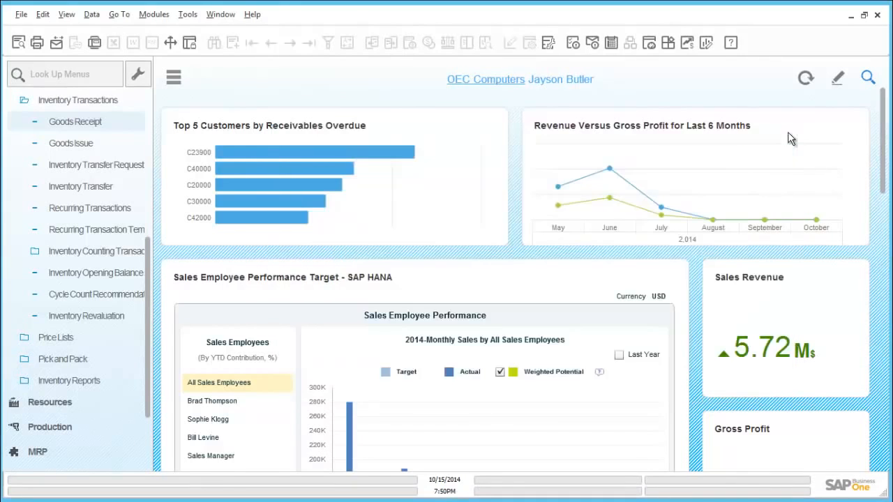
# - Run the Bin Location Content List from the inventory reports with the default selection criteria
pyautogui.click(173, 81)
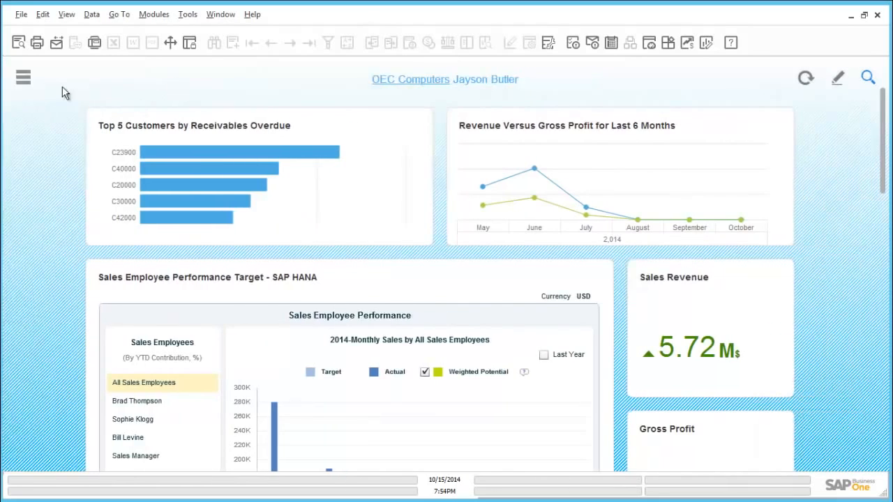
pyautogui.click(28, 81)
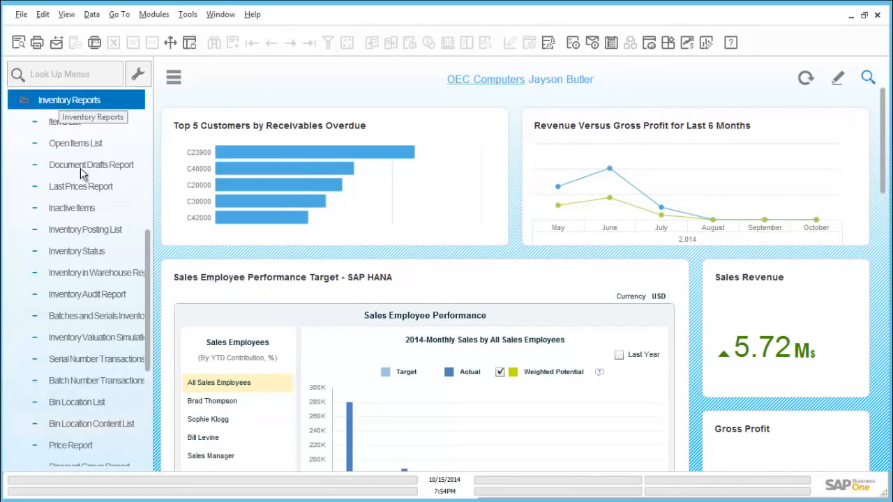
pyautogui.click(118, 425)
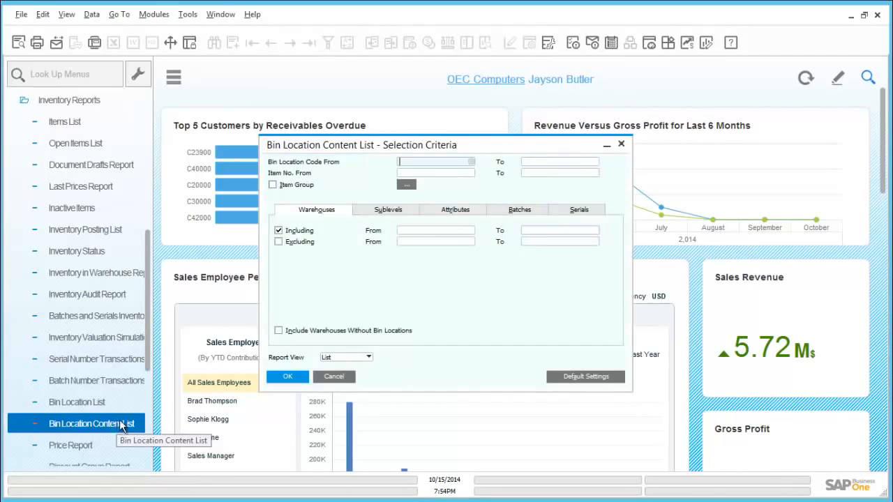
pyautogui.click(294, 377)
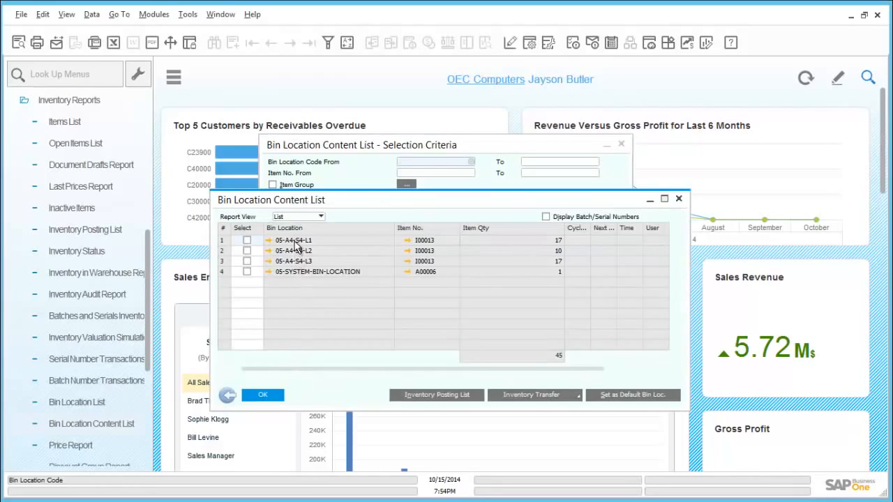
# - Examine the master data of 05-SYSTEM-BIN-LOCATION and the serial numbers it holds, then return to the content list
pyautogui.click(269, 271)
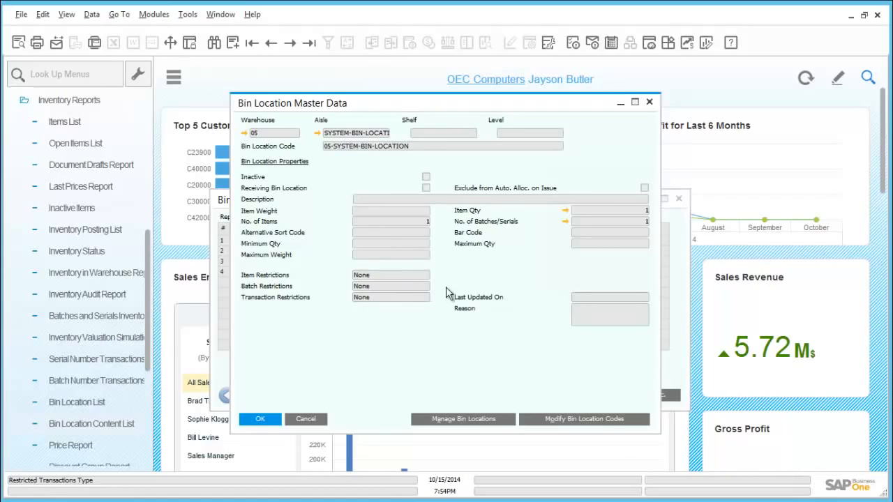
pyautogui.click(565, 222)
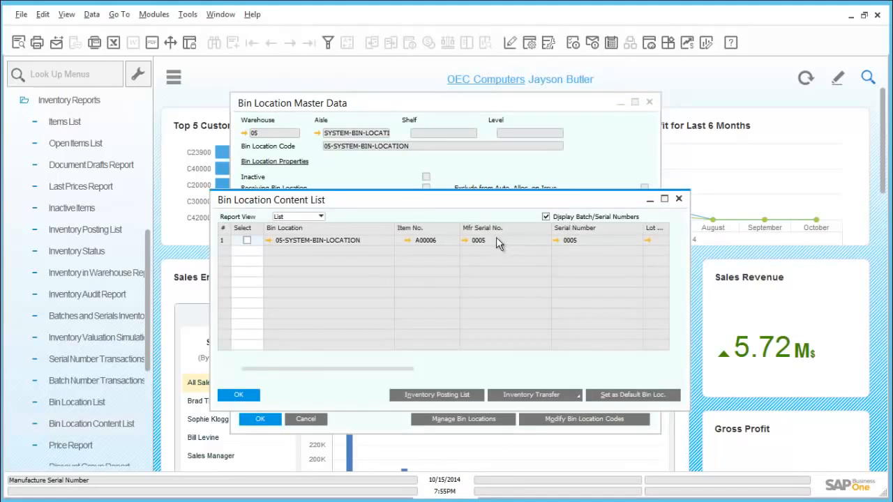
pyautogui.click(238, 394)
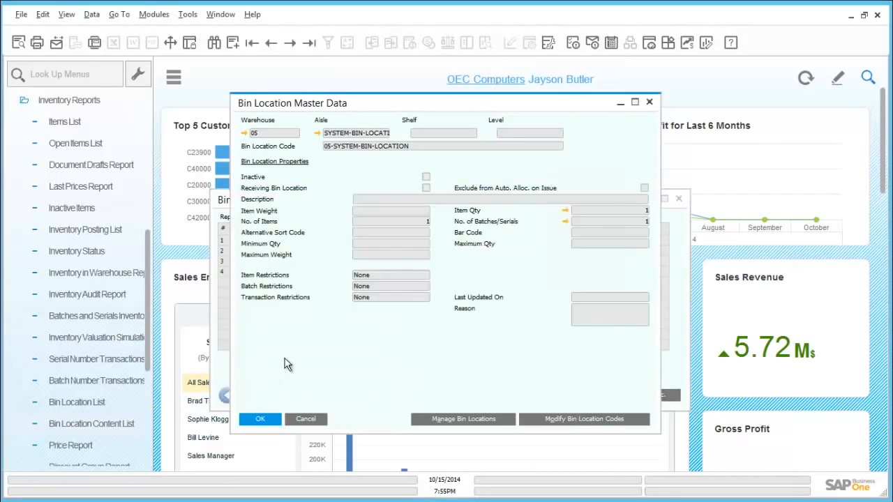
pyautogui.click(307, 414)
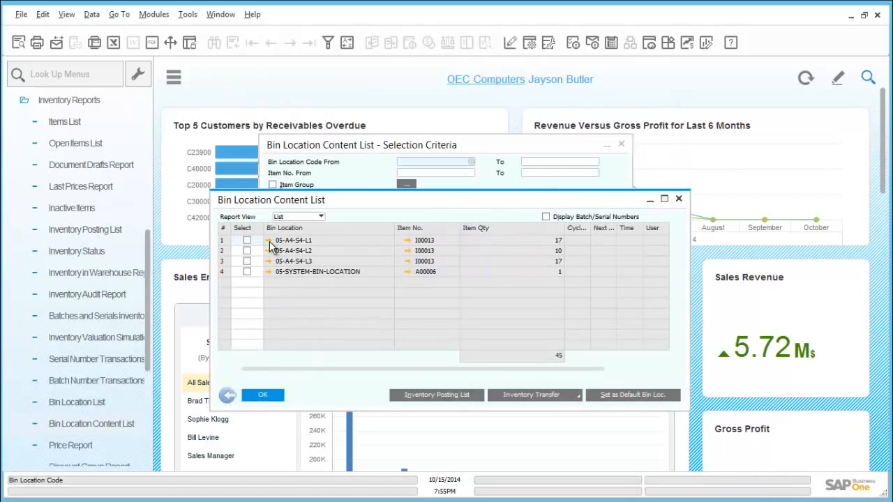
# - Examine the master data and item quantity details of bin location 05-A4-S4-L1, then close the content list
pyautogui.click(269, 242)
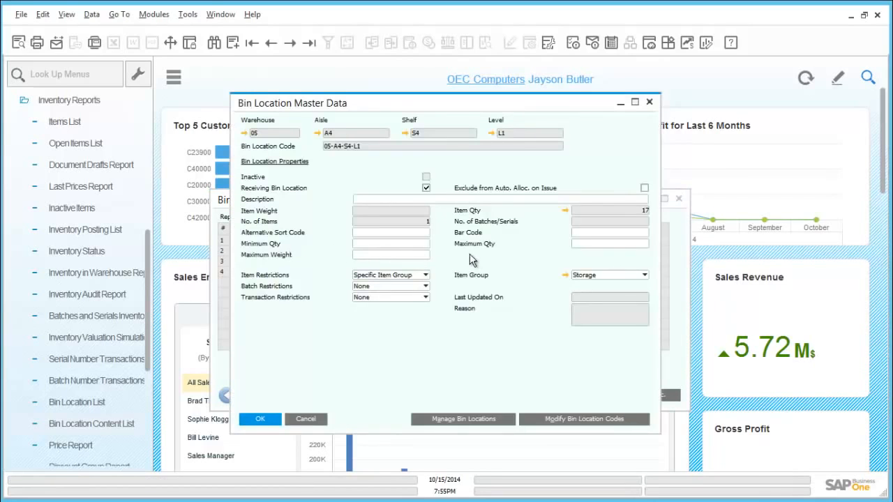
pyautogui.click(565, 210)
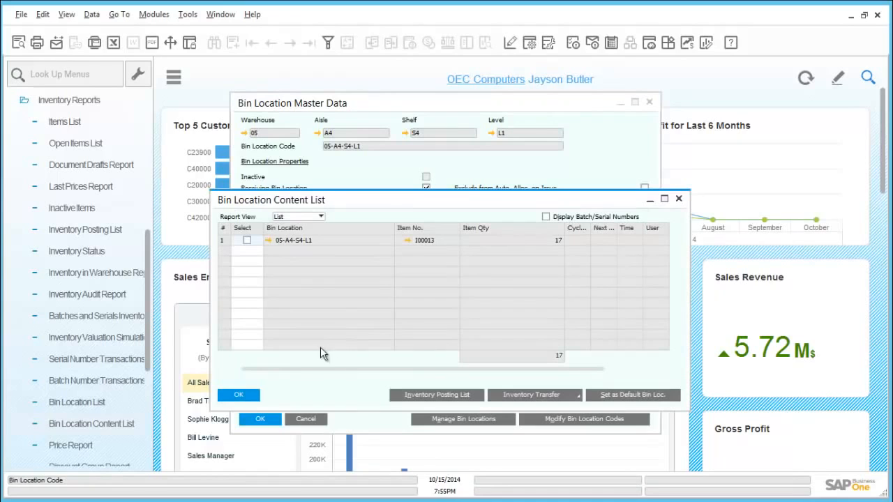
pyautogui.click(239, 395)
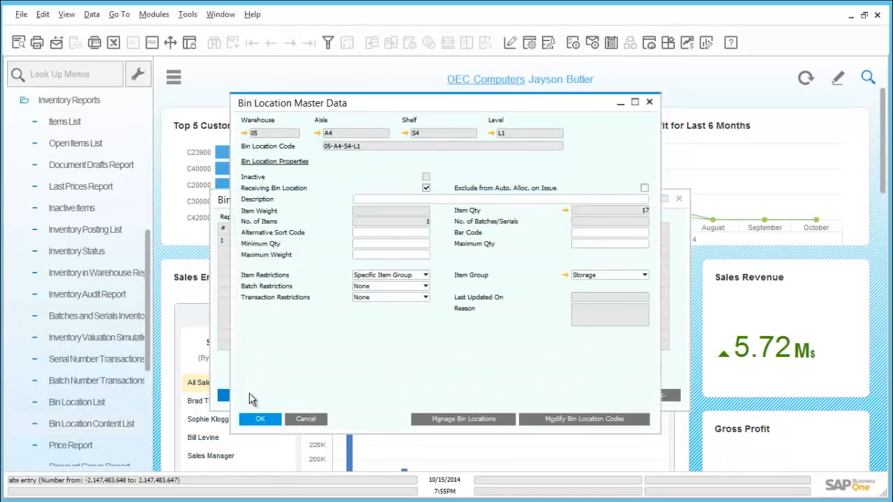
pyautogui.click(261, 418)
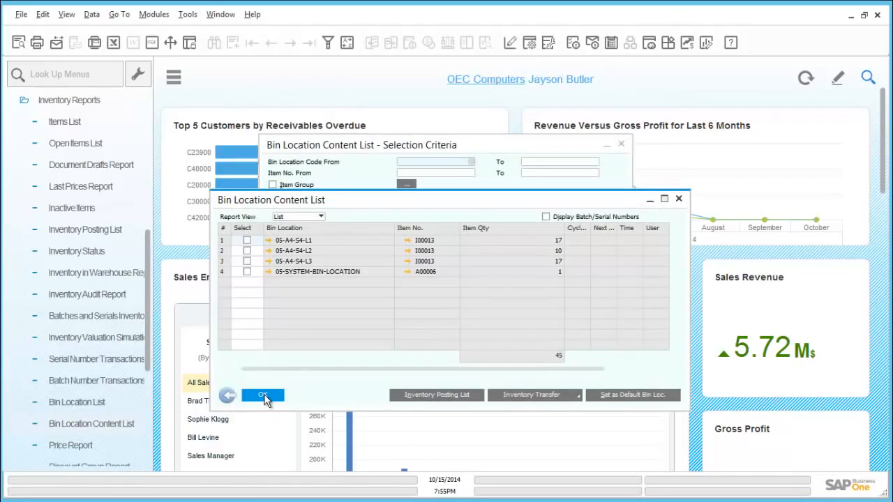
pyautogui.click(263, 396)
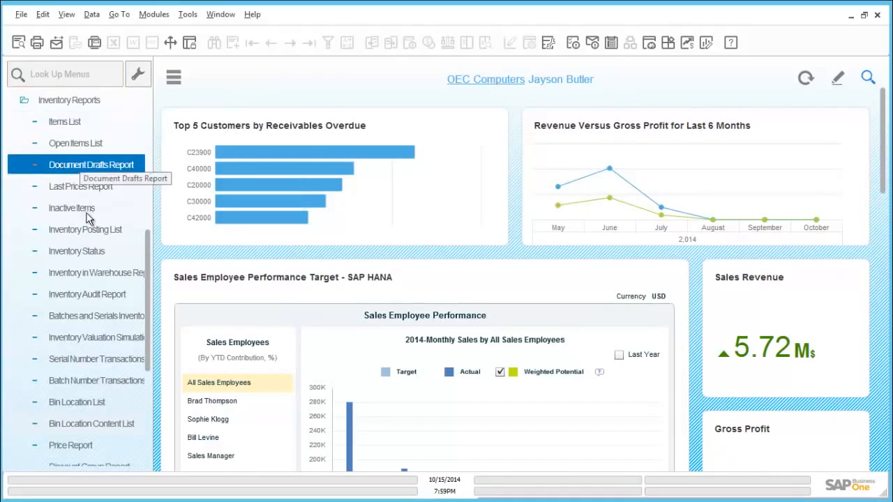
# - Run the detailed Inventory in Warehouse Report for all items, review the stock quantities, and return to its selection criteria
pyautogui.click(99, 276)
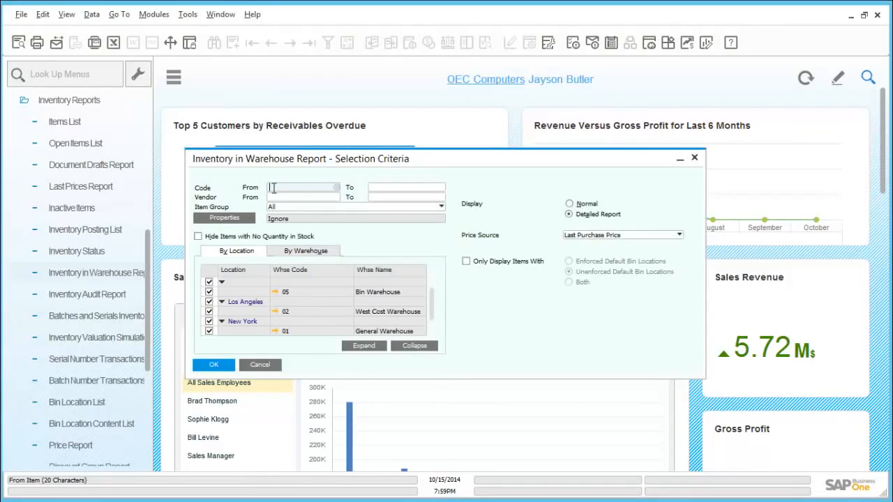
pyautogui.click(337, 186)
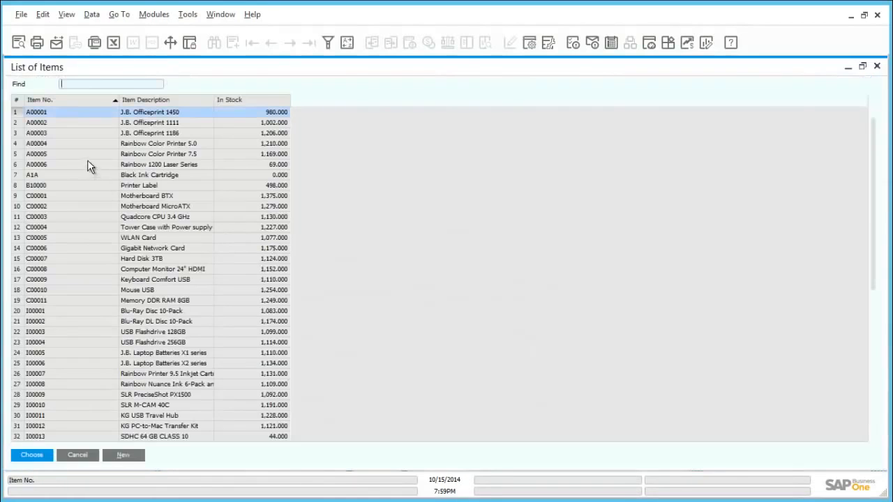
pyautogui.click(85, 456)
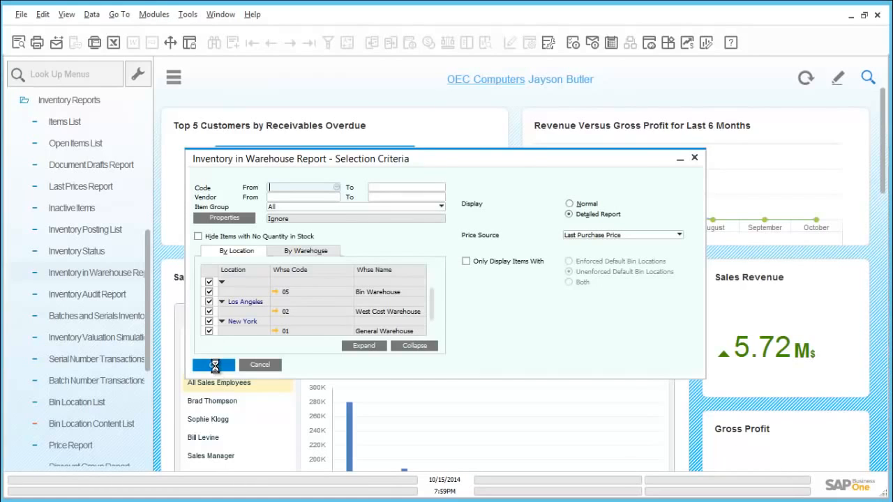
pyautogui.click(214, 365)
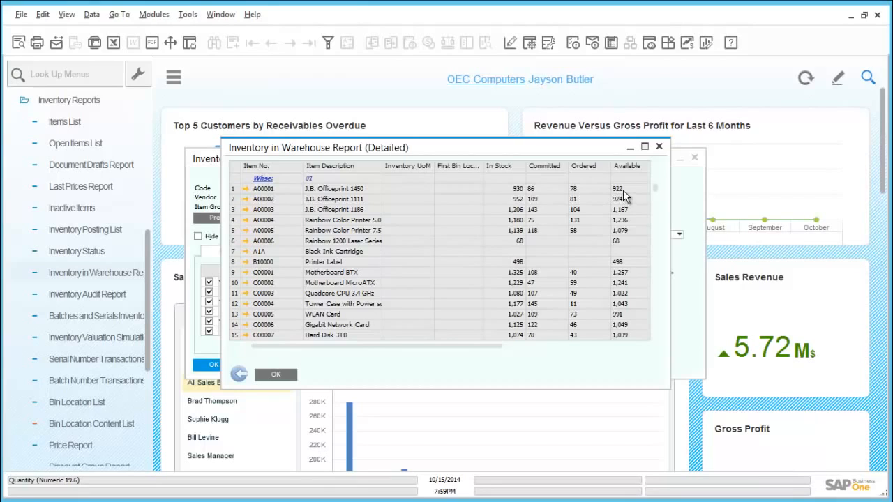
pyautogui.click(239, 375)
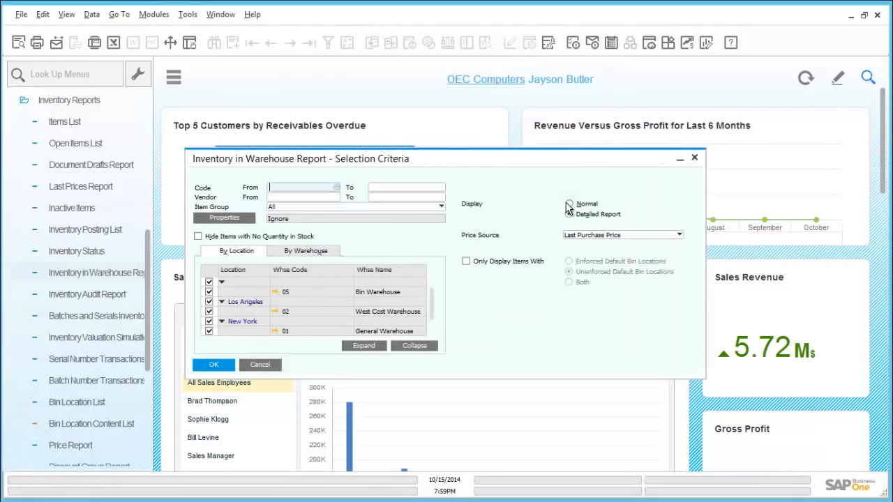
# - Run the Inventory in Warehouse Report with the Normal display and review the in-stock, committed and ordered quantities
pyautogui.click(568, 204)
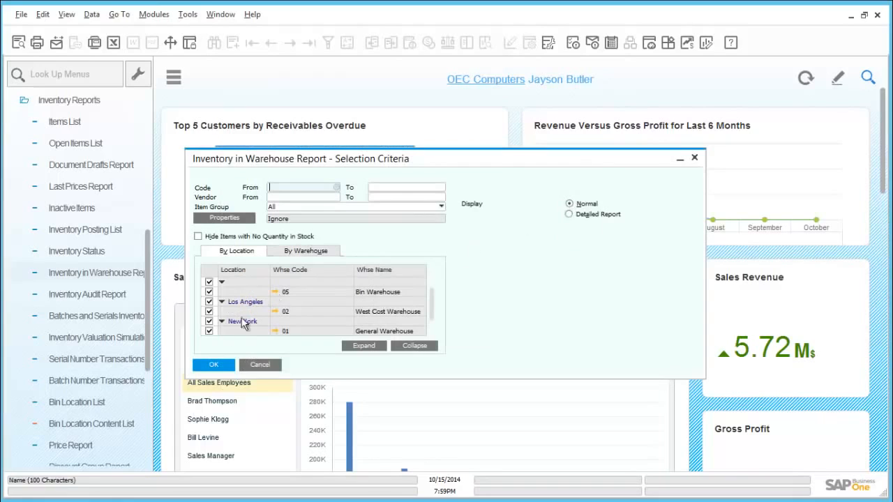
pyautogui.click(221, 366)
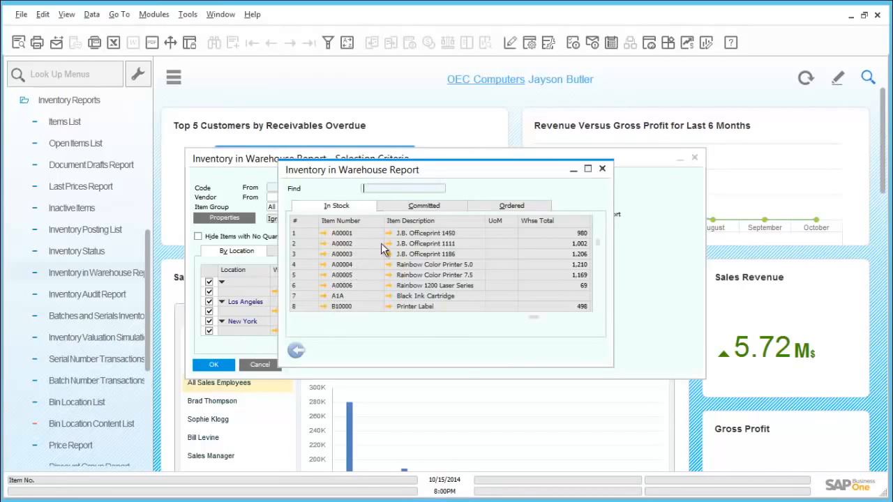
pyautogui.click(427, 206)
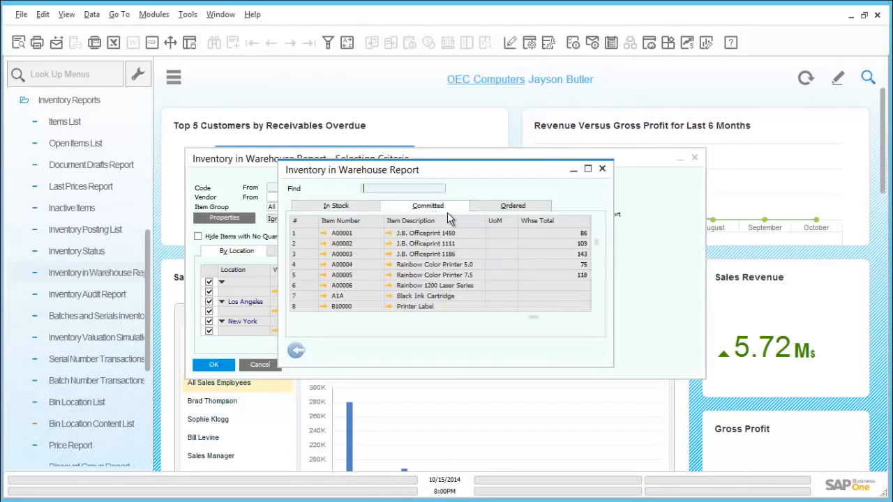
pyautogui.click(482, 208)
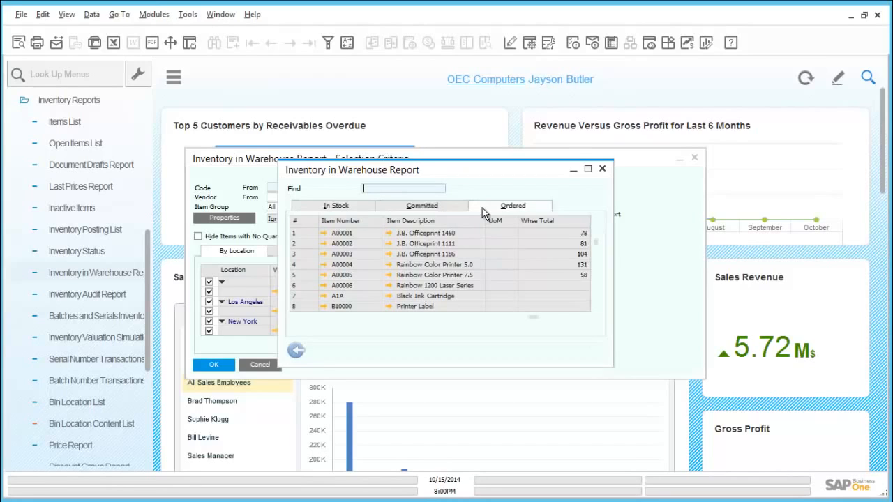
# - Review the in-stock quantities of the Inventory in Warehouse Report again, and close the report with its selection criteria
pyautogui.click(337, 208)
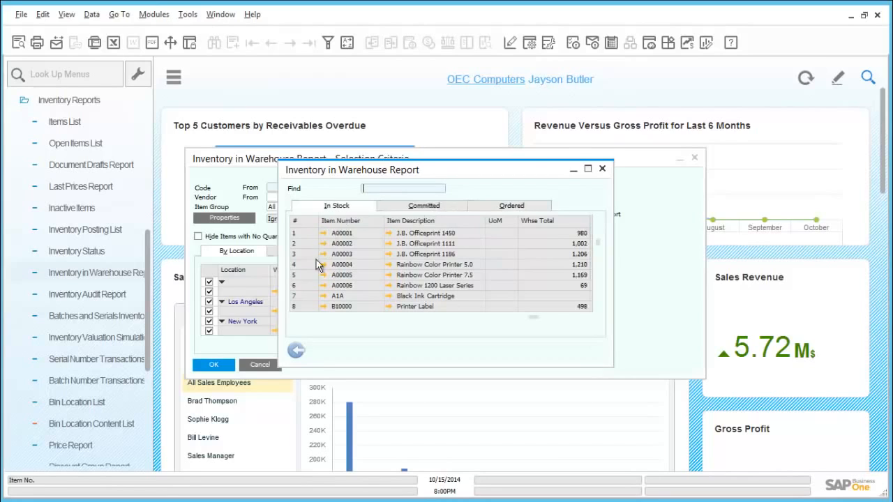
pyautogui.click(295, 350)
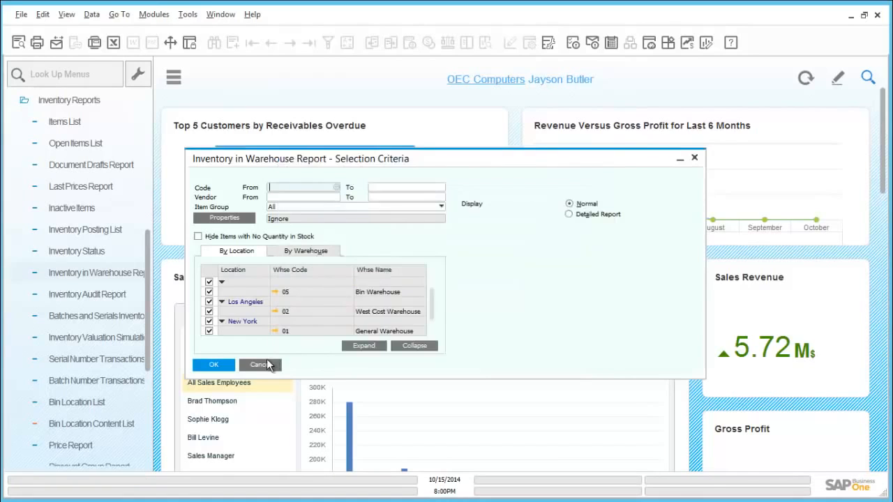
pyautogui.click(265, 363)
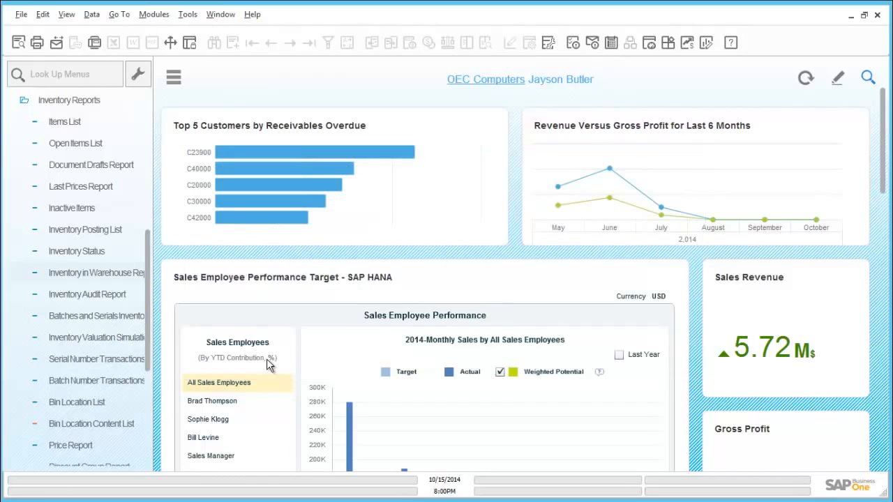
# - Run the Inventory Audit Report for all items and warehouses from 01/01/2014, grouped by warehouses
pyautogui.click(112, 300)
pyautogui.click(108, 294)
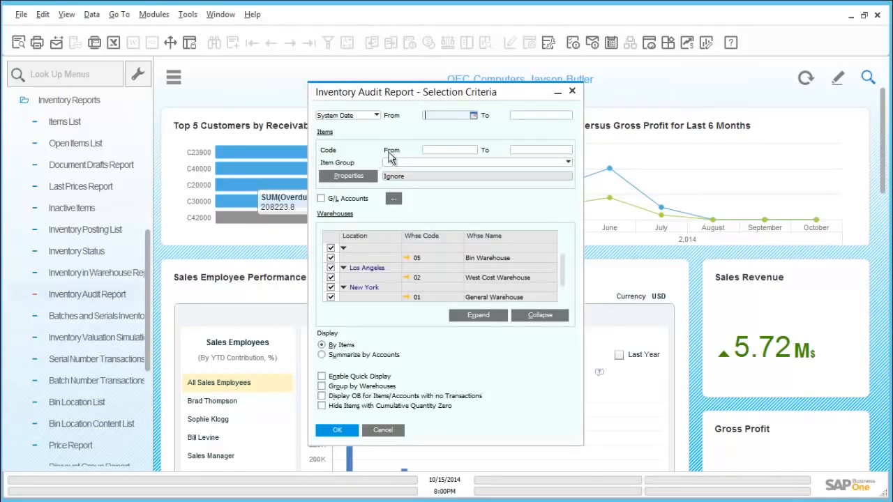
pyautogui.click(473, 119)
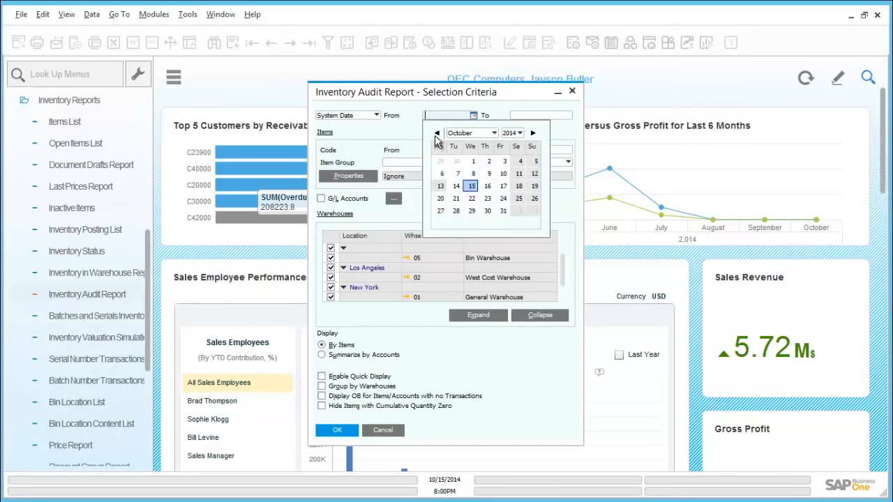
pyautogui.click(475, 134)
pyautogui.click(462, 144)
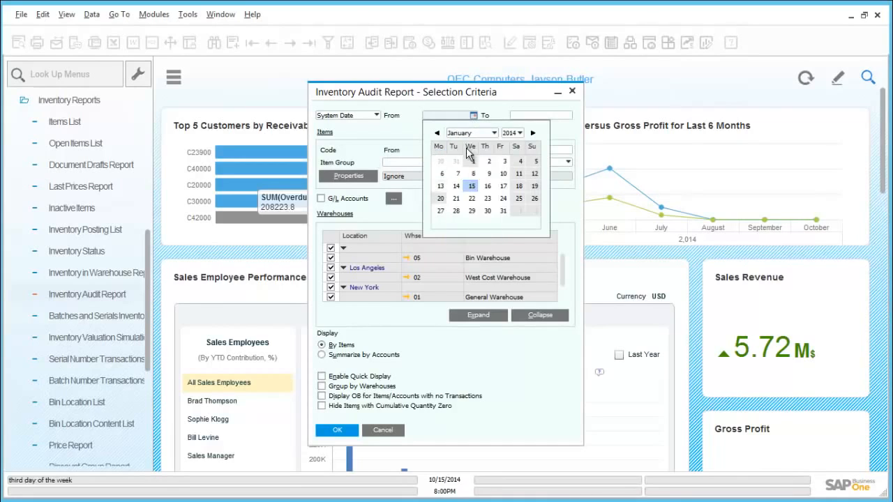
pyautogui.click(473, 161)
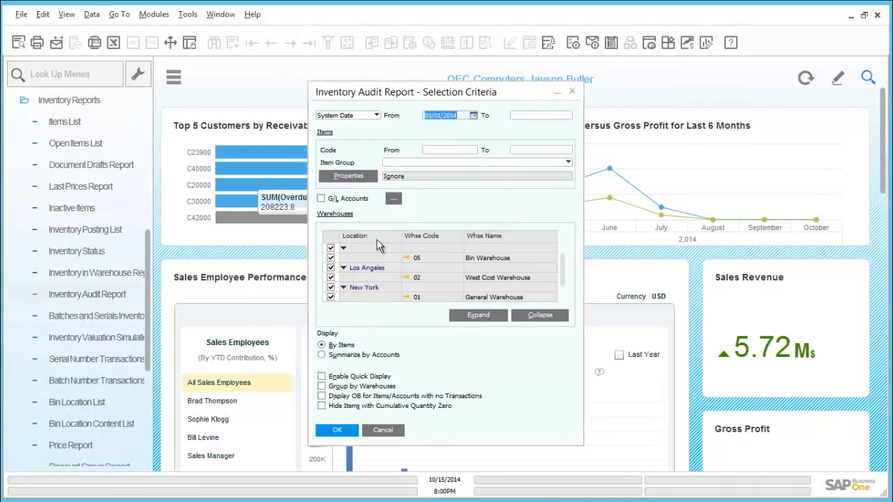
pyautogui.click(322, 386)
pyautogui.click(336, 430)
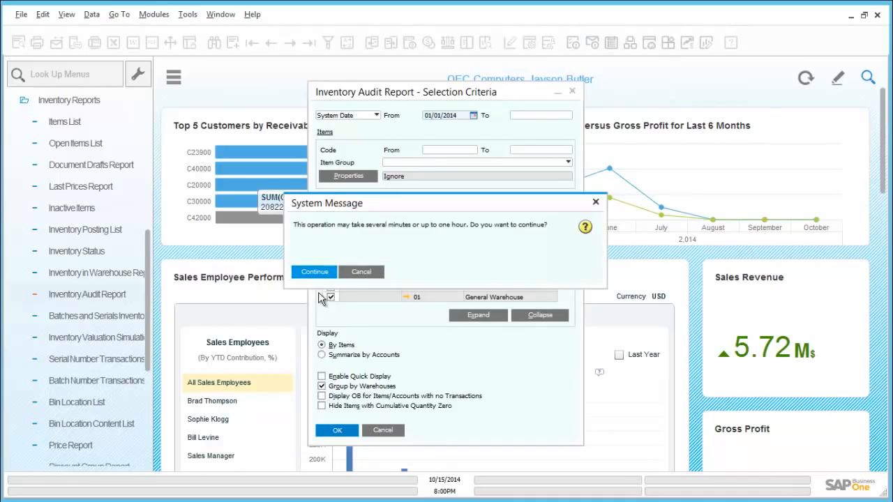
pyautogui.click(325, 272)
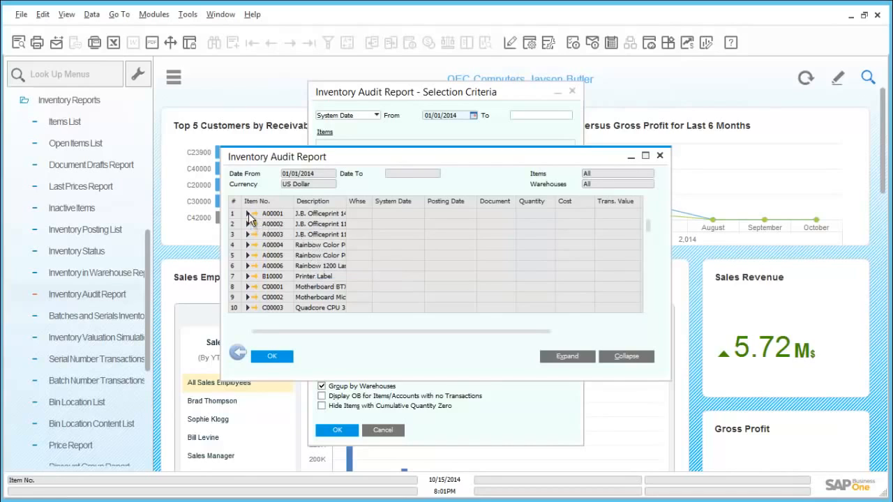
# - Expand item A00001 and its warehouse 01 to examine the transactions in an enlarged report window, and close the audit report
pyautogui.click(247, 214)
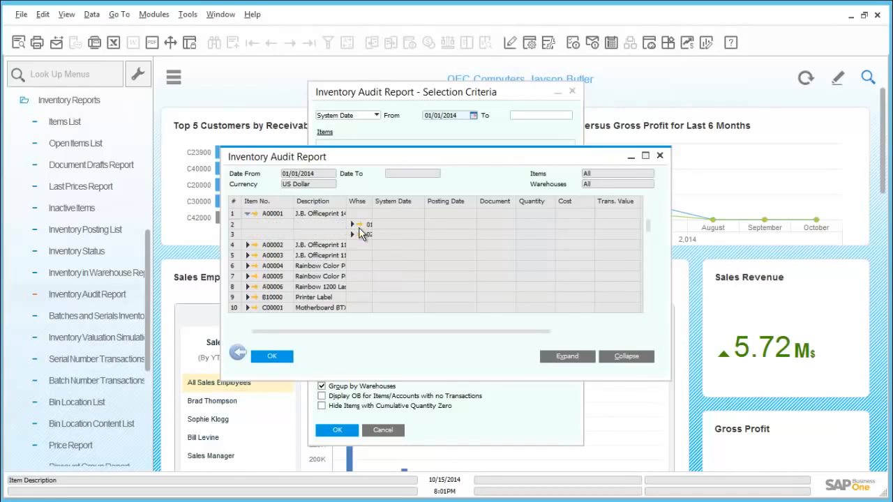
pyautogui.click(353, 224)
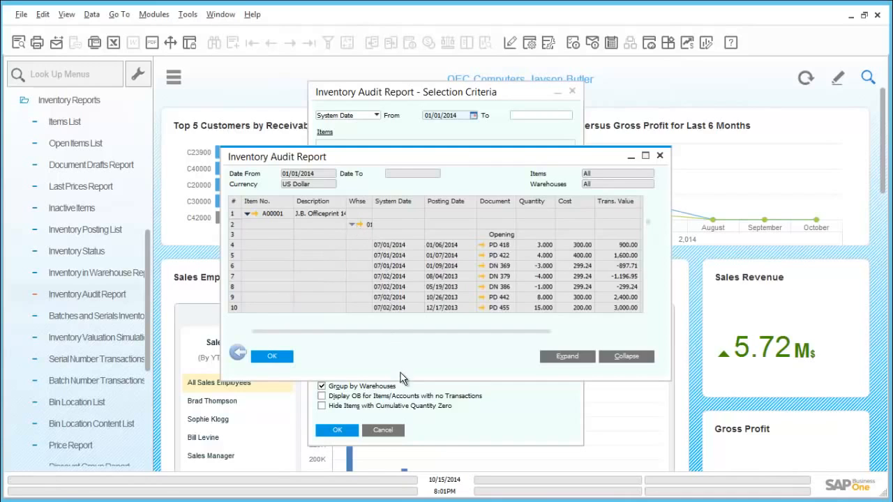
pyautogui.moveTo(401, 379); pyautogui.dragTo(400, 463)
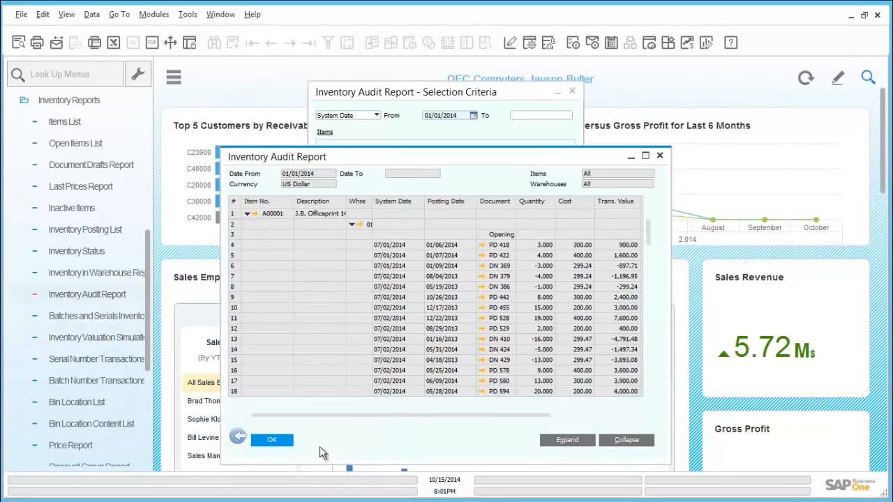
pyautogui.click(272, 439)
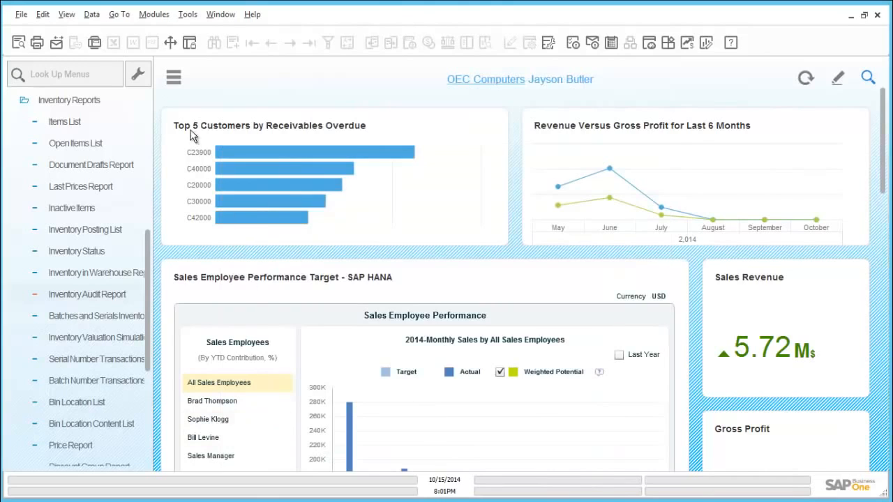
# - Start a new inventory transfer and set its destination warehouse to 02, West Cost Warehouse
pyautogui.click(49, 102)
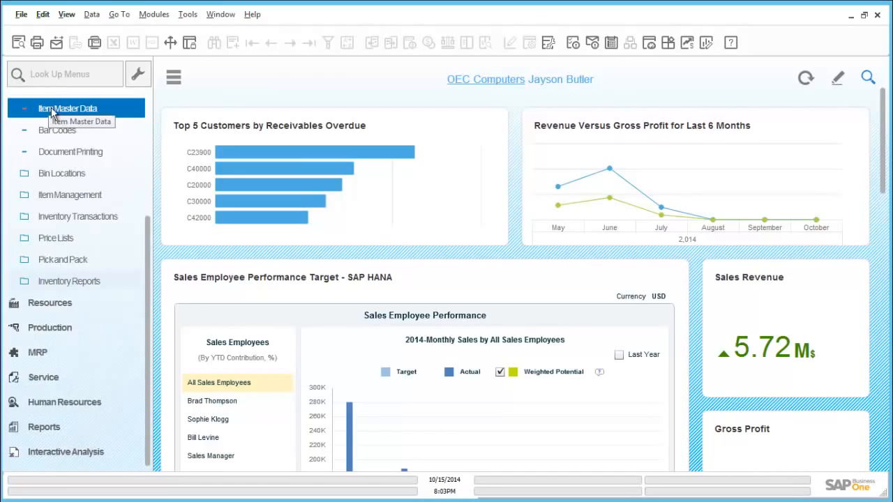
pyautogui.click(89, 222)
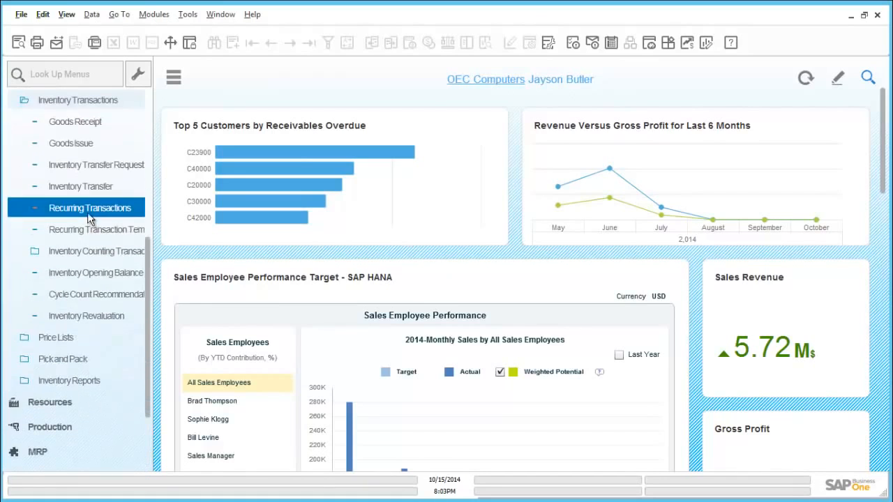
pyautogui.click(89, 194)
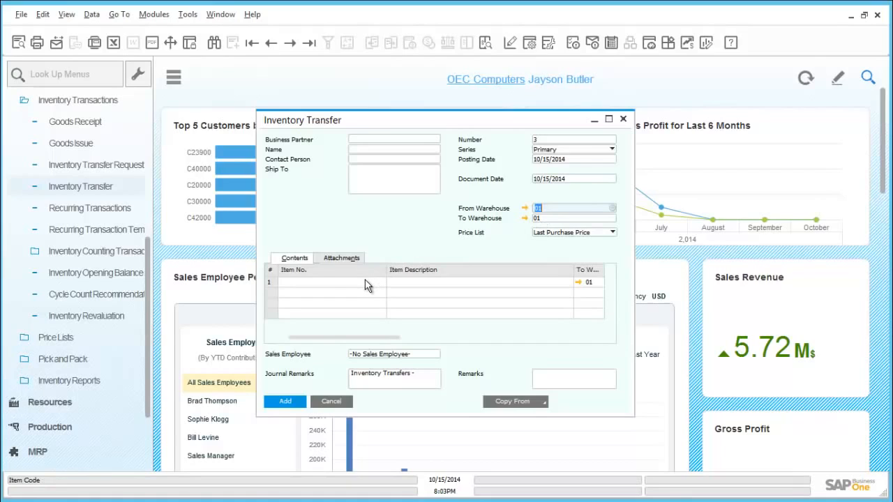
pyautogui.click(544, 219)
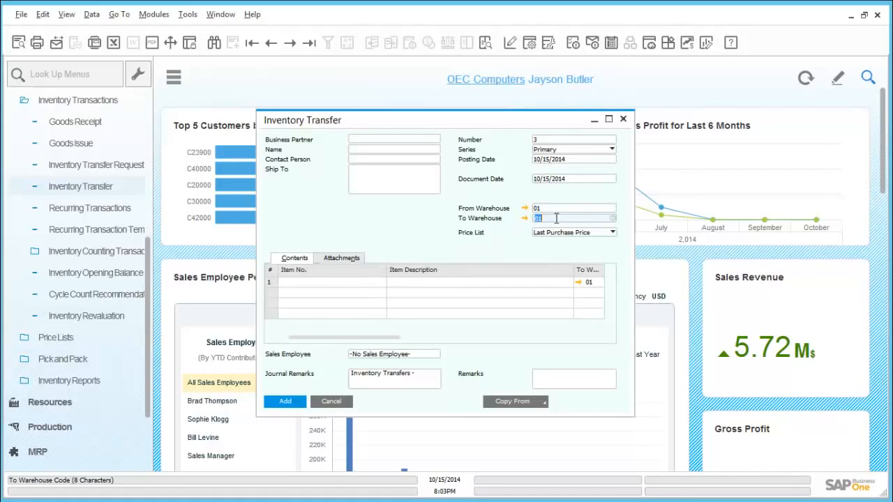
pyautogui.press('BackSpace')
pyautogui.press('Tab')
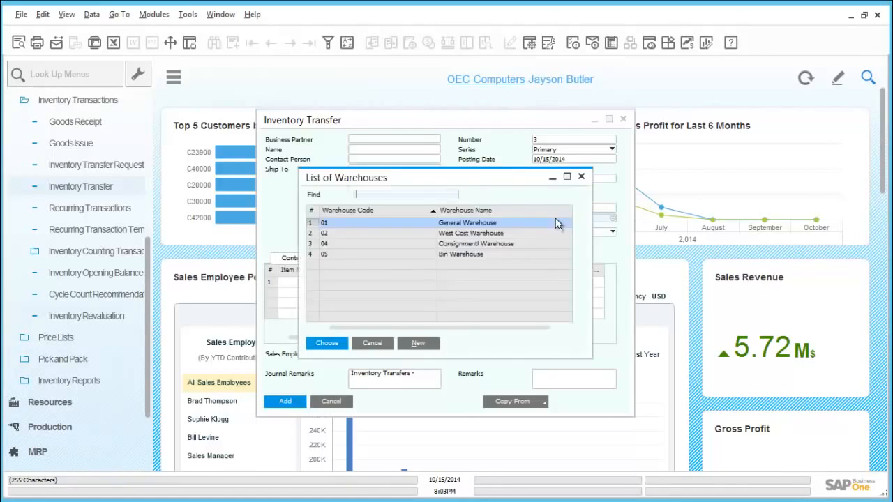
pyautogui.doubleClick(452, 235)
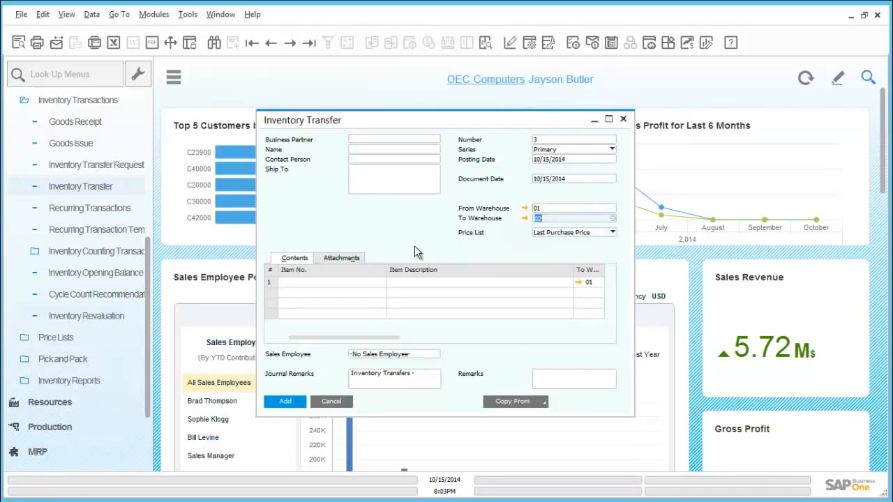
# - Enter item A00006 in the first row of the inventory transfer
pyautogui.click(347, 283)
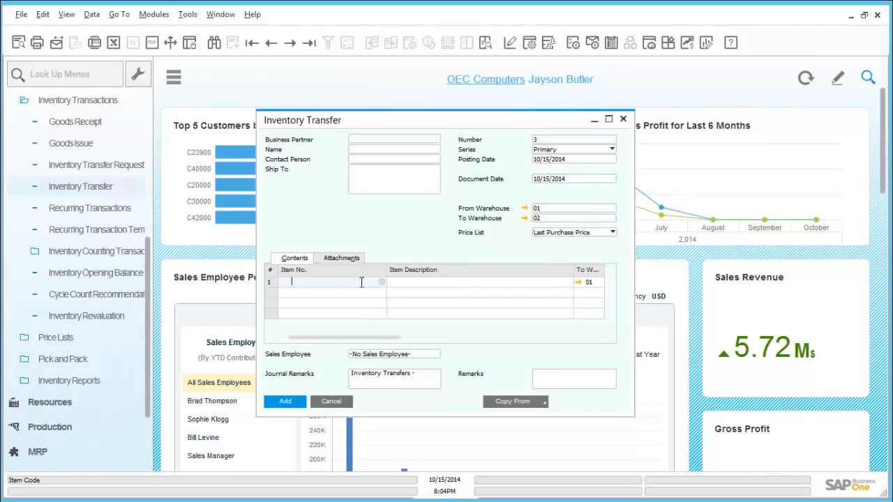
pyautogui.write('a00006')
pyautogui.press('Tab')
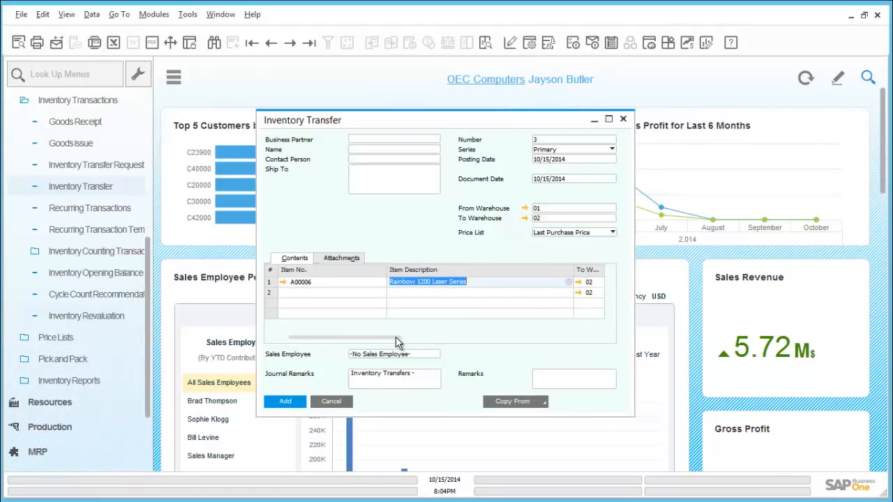
pyautogui.moveTo(396, 336); pyautogui.dragTo(323, 342)
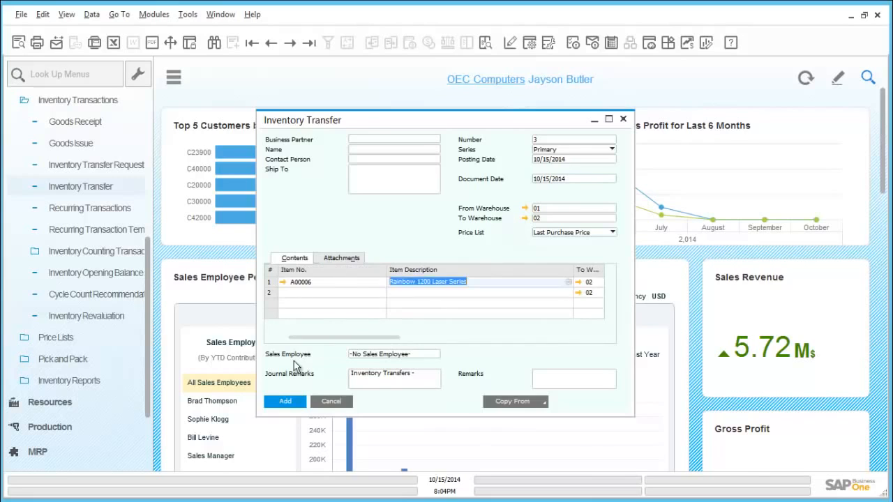
# - Assign serial number A6-000285 to the A00006 transfer row and save the serial number selection
pyautogui.click(293, 404)
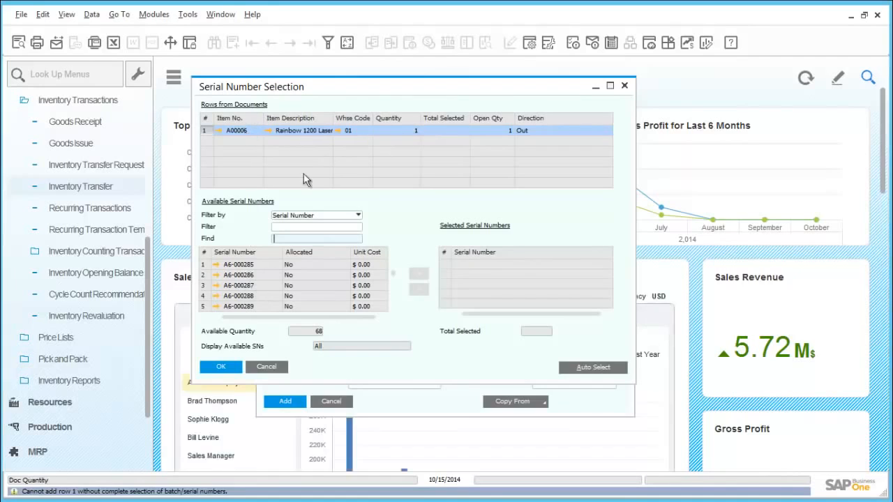
pyautogui.click(250, 265)
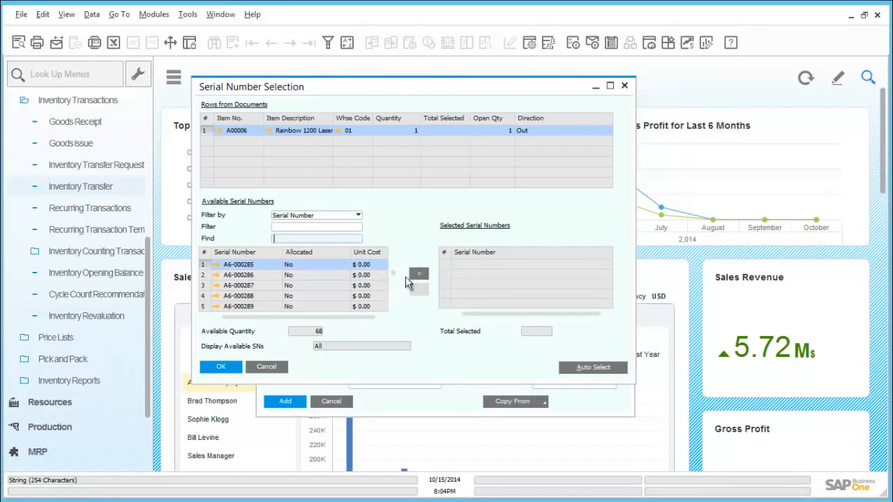
pyautogui.click(422, 273)
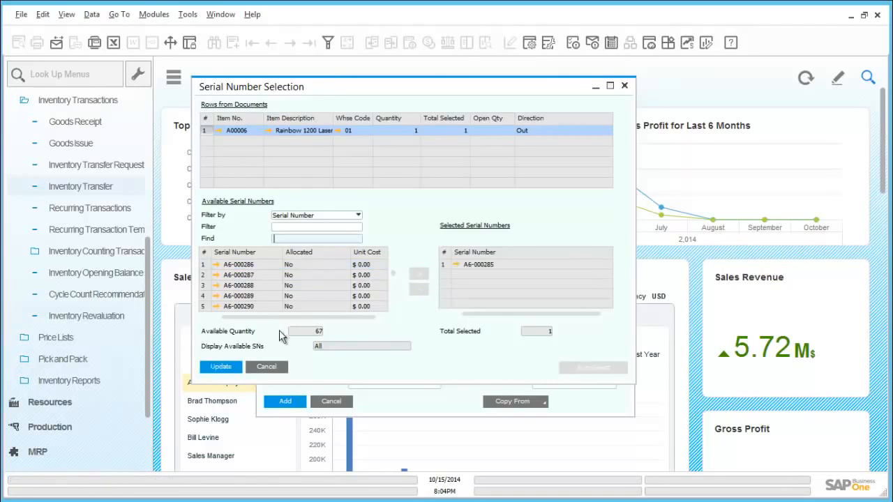
pyautogui.click(233, 368)
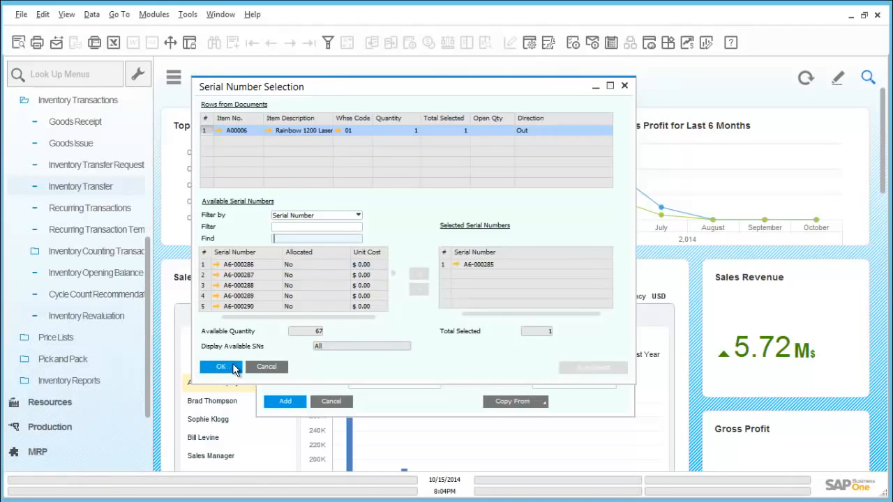
pyautogui.click(234, 368)
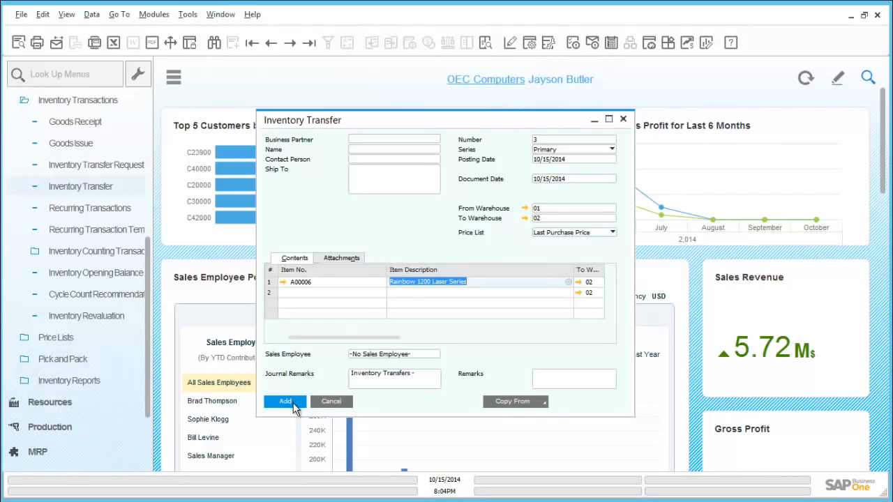
# - Add the inventory transfer document, accept that it cannot be changed, and close the transfer form
pyautogui.click(286, 402)
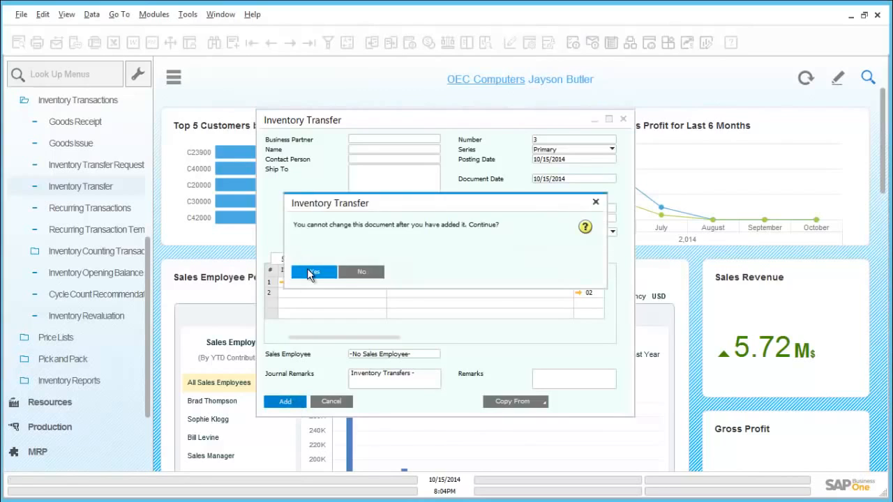
pyautogui.click(311, 272)
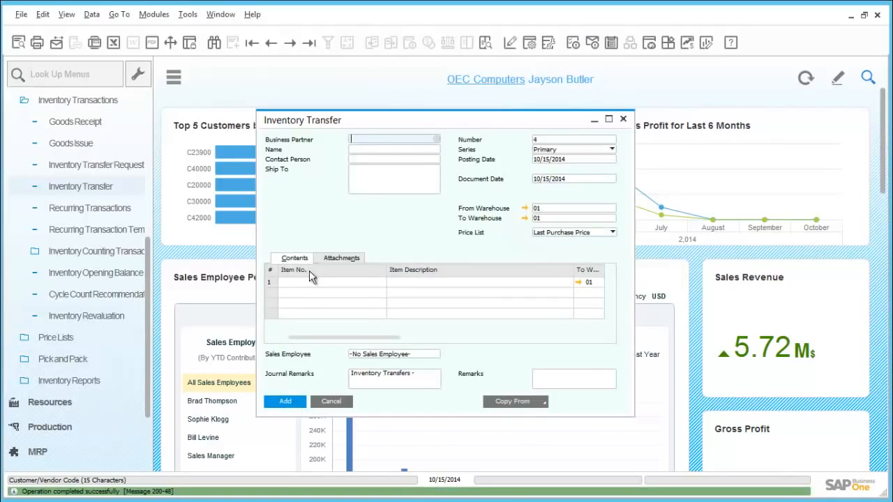
pyautogui.click(332, 402)
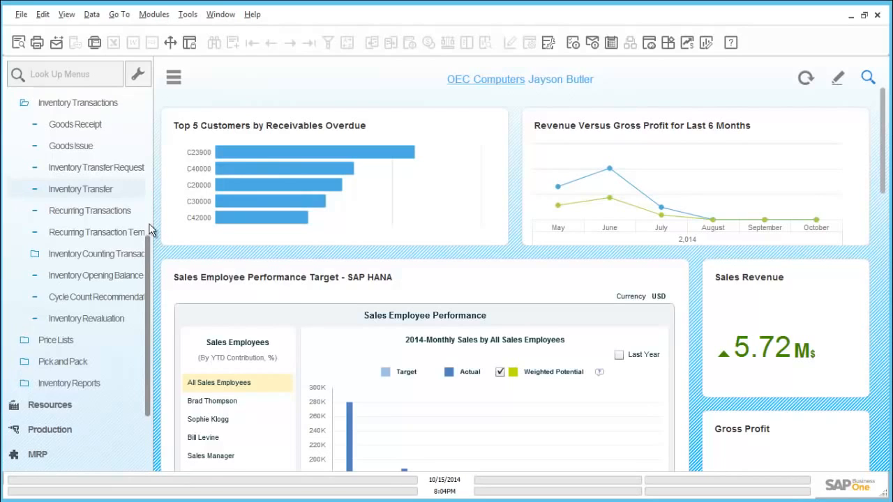
# - Open the overview of price lists and display the item prices of the Regular Sales Price list
pyautogui.scroll(1, 150, 209)
pyautogui.moveTo(151, 190); pyautogui.dragTo(150, 197)
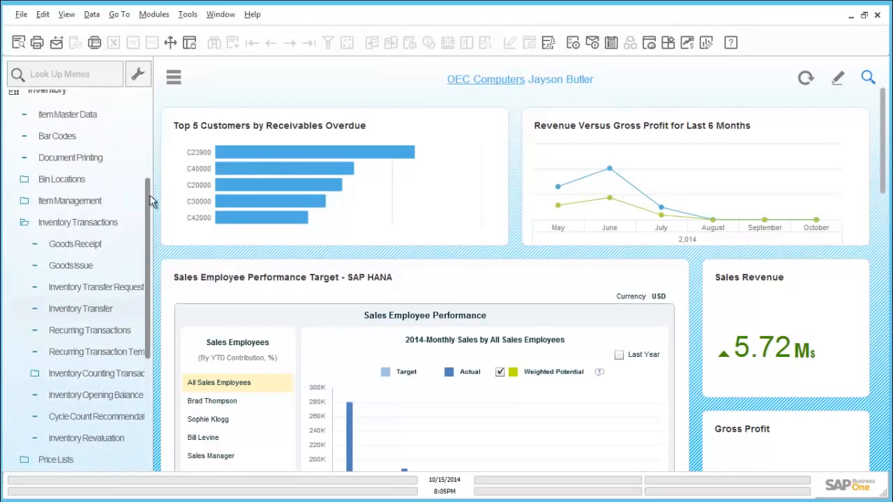
pyautogui.click(112, 231)
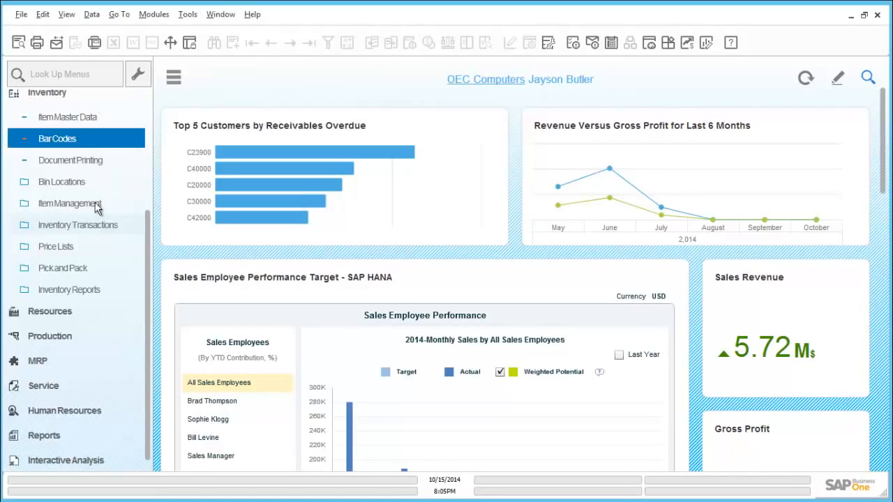
pyautogui.click(86, 250)
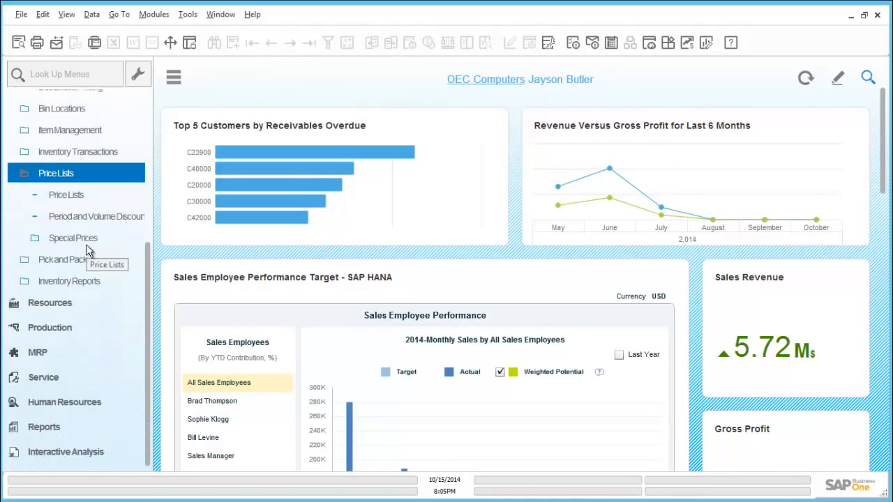
pyautogui.click(87, 202)
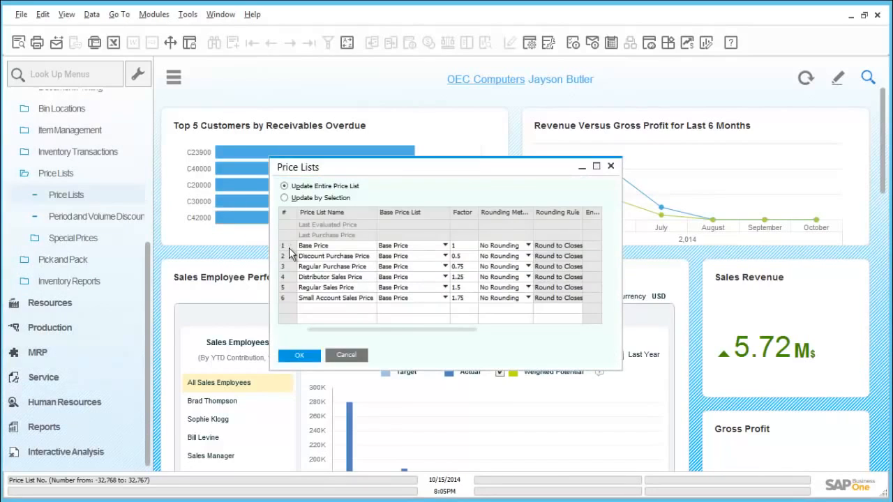
pyautogui.click(287, 289)
pyautogui.doubleClick(286, 288)
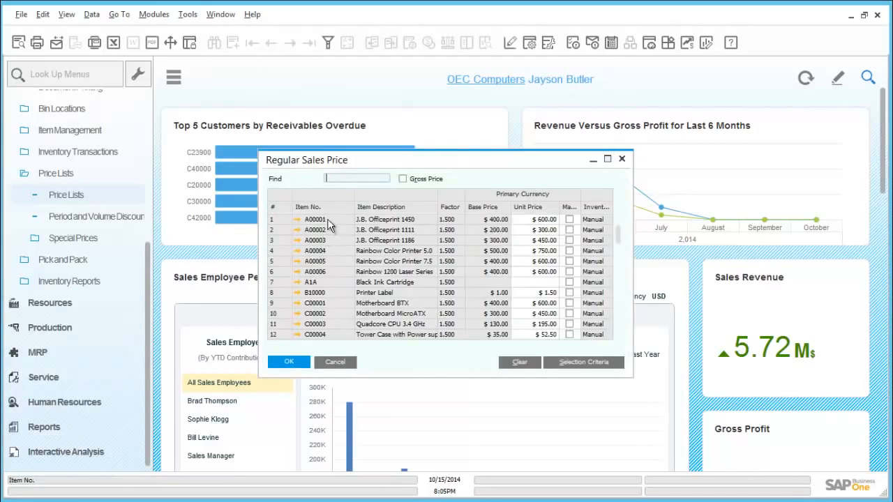
# - Open the master data of item A00001 from the Regular Sales Price list, set its Base Price unit price to $390.00 and save it
pyautogui.click(528, 221)
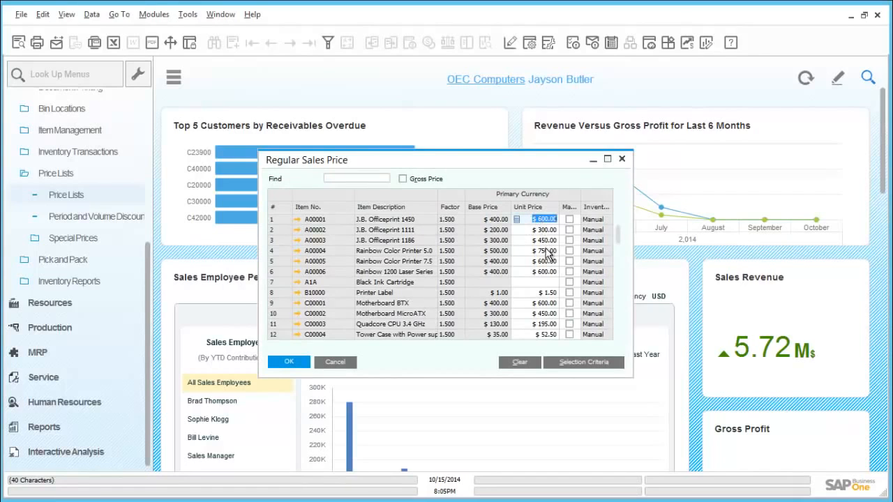
pyautogui.click(548, 250)
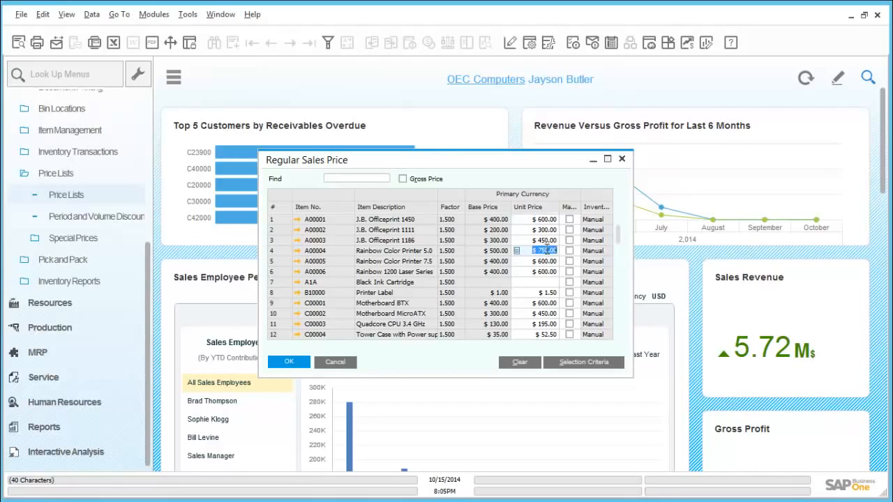
pyautogui.click(308, 220)
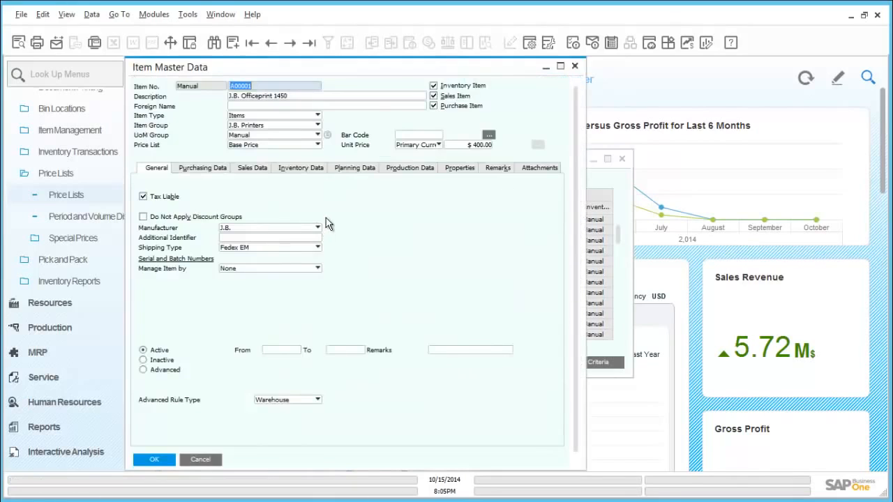
pyautogui.click(487, 146)
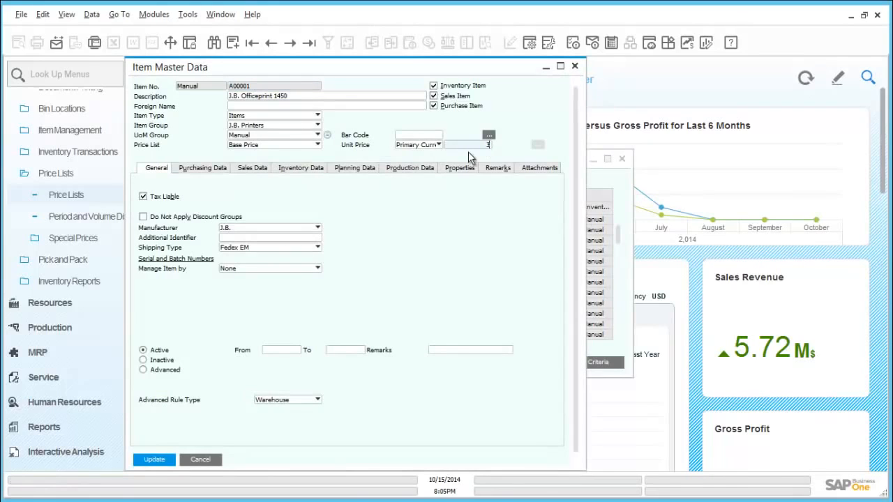
pyautogui.press('Tab')
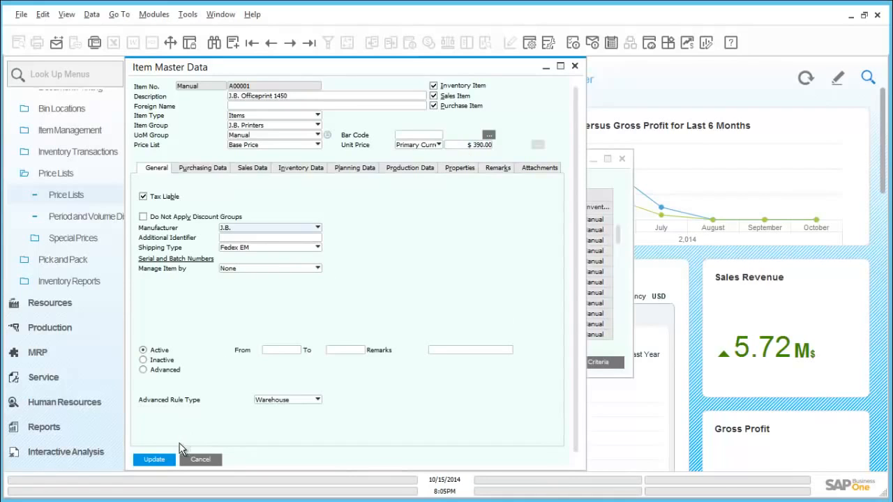
pyautogui.click(158, 463)
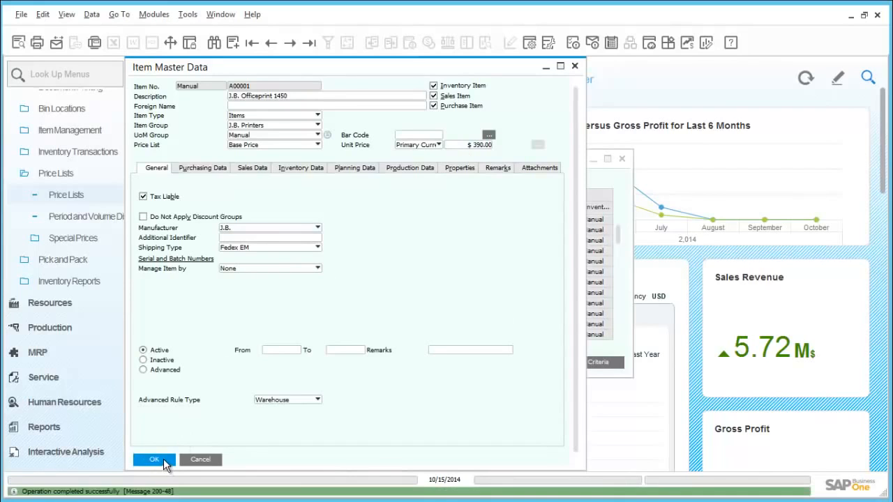
pyautogui.click(165, 462)
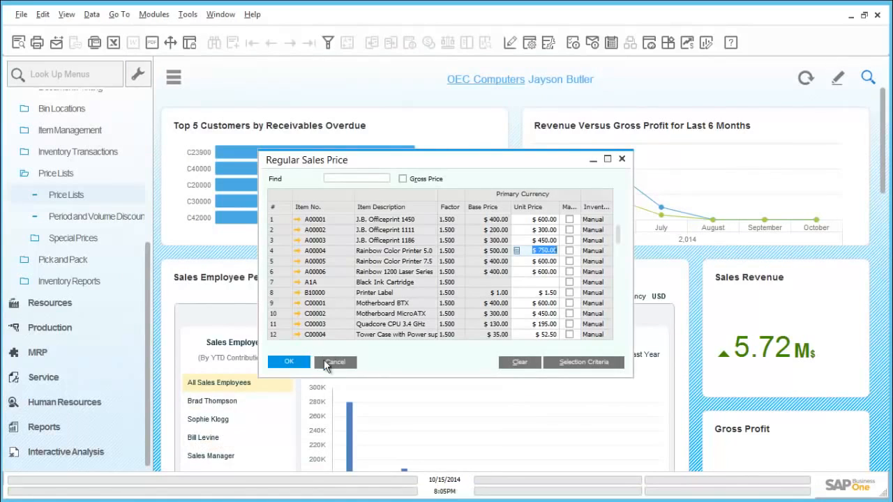
# - Reload the Regular Sales Price list to check the recalculated price of A00001, and close the price lists
pyautogui.click(325, 365)
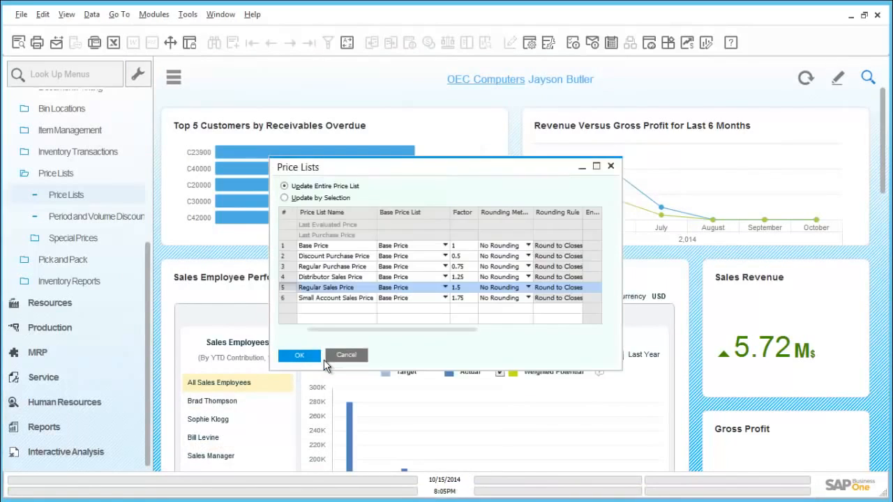
pyautogui.doubleClick(286, 288)
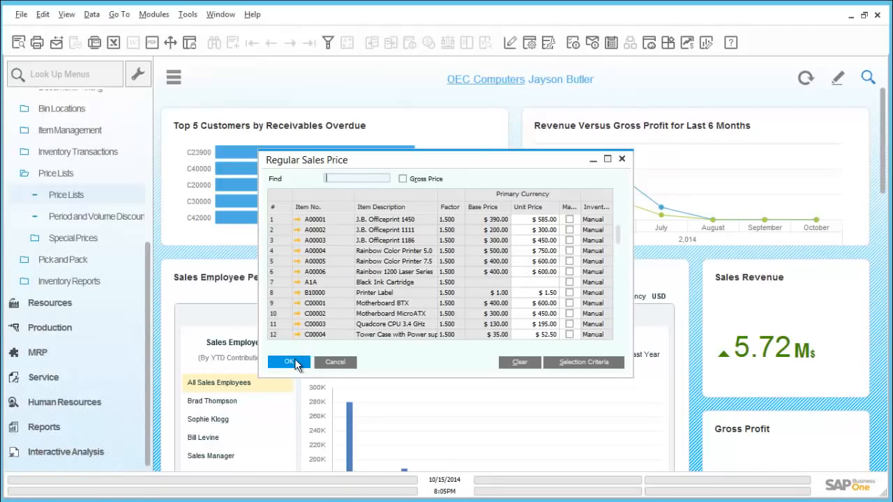
pyautogui.click(293, 361)
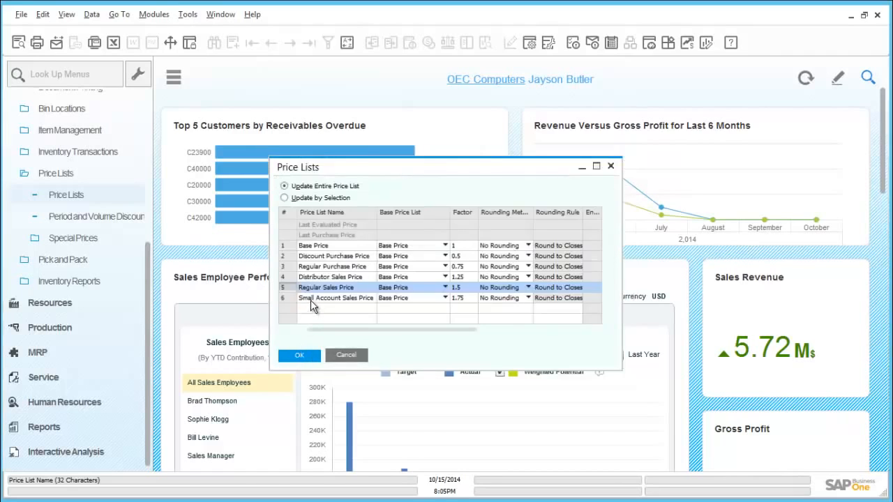
pyautogui.click(346, 356)
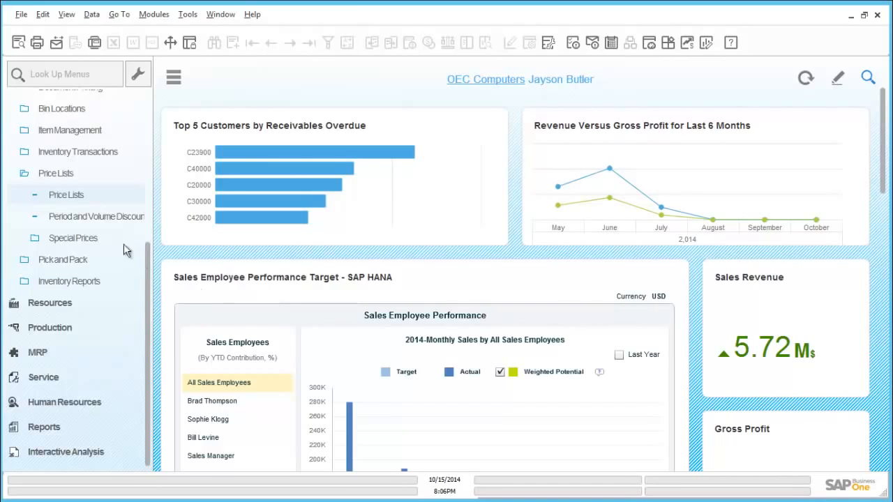
# - Open the period and volume discounts for the Regular Sales Price list and enter item A00006 in the first row
pyautogui.click(85, 217)
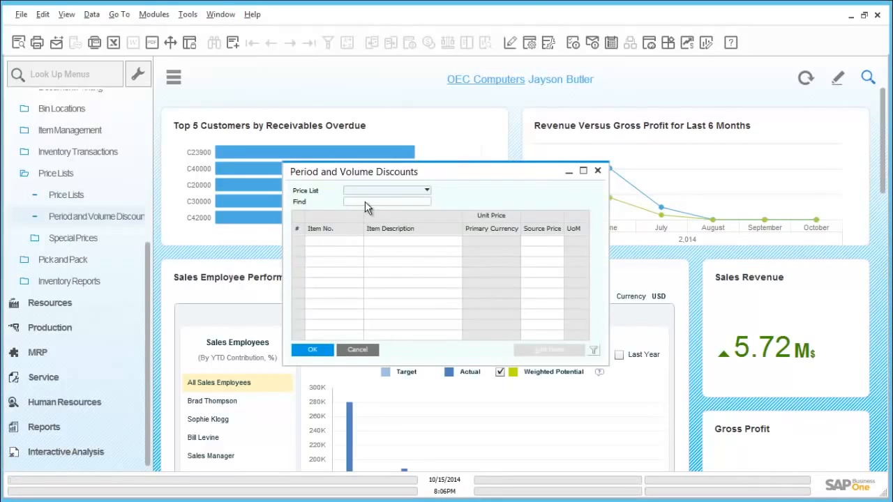
pyautogui.click(388, 195)
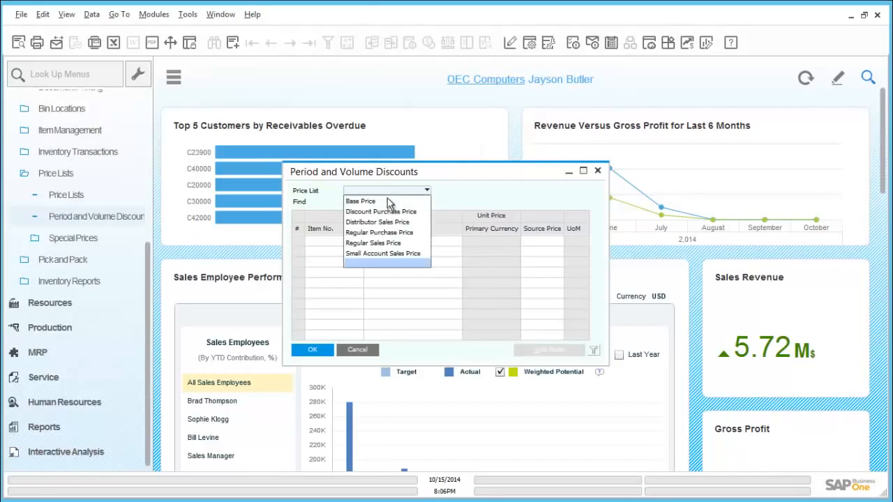
pyautogui.click(384, 244)
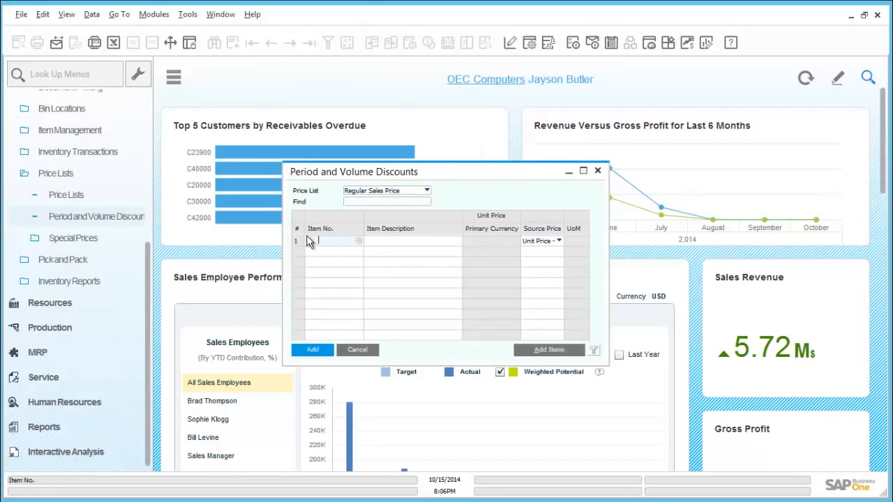
pyautogui.write('a0009')
pyautogui.press('BackSpace')
pyautogui.press('BackSpace')
pyautogui.write('06')
pyautogui.press('Tab')
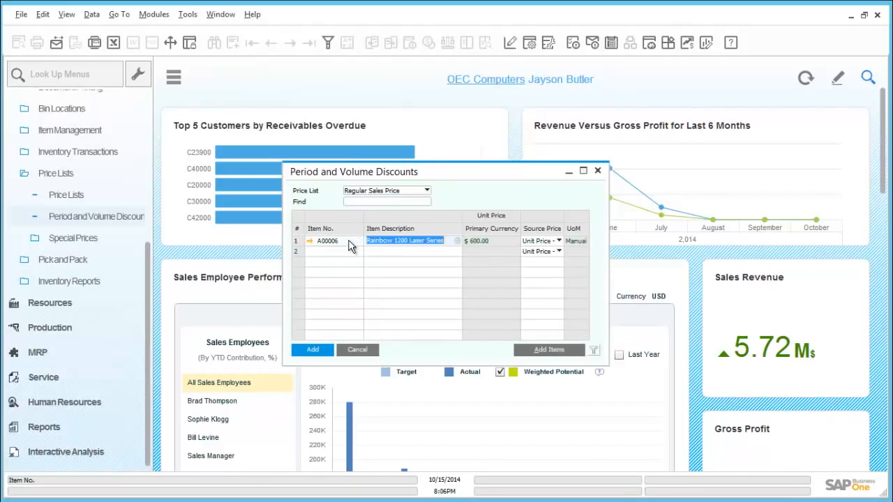
# - Define a period discount of 20% for A00006 in the first period row, valid to 10/31/2014
pyautogui.doubleClick(297, 240)
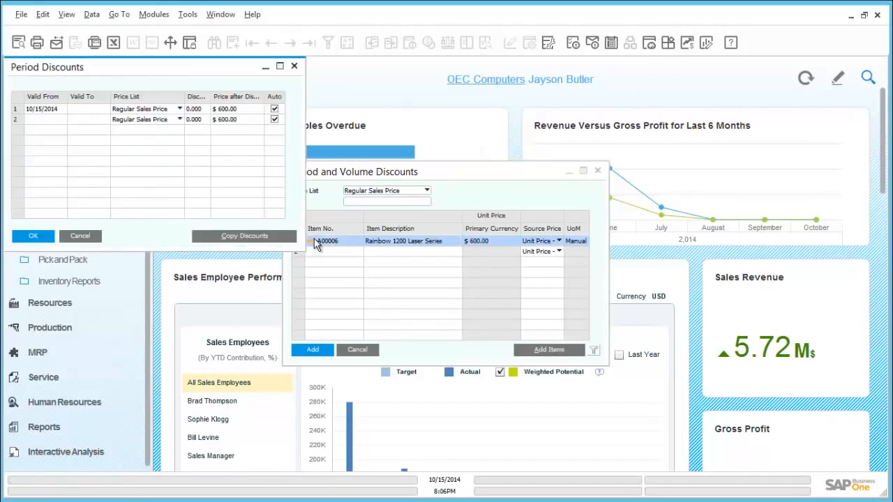
pyautogui.click(97, 110)
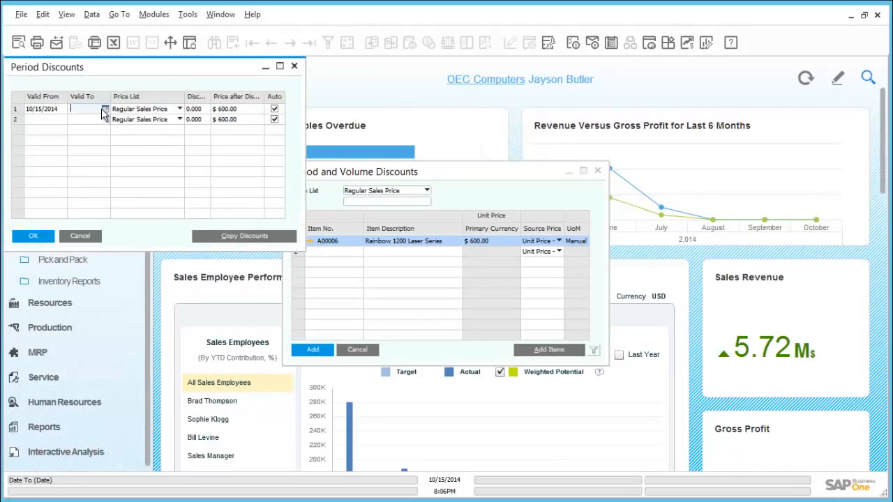
pyautogui.write('10/')
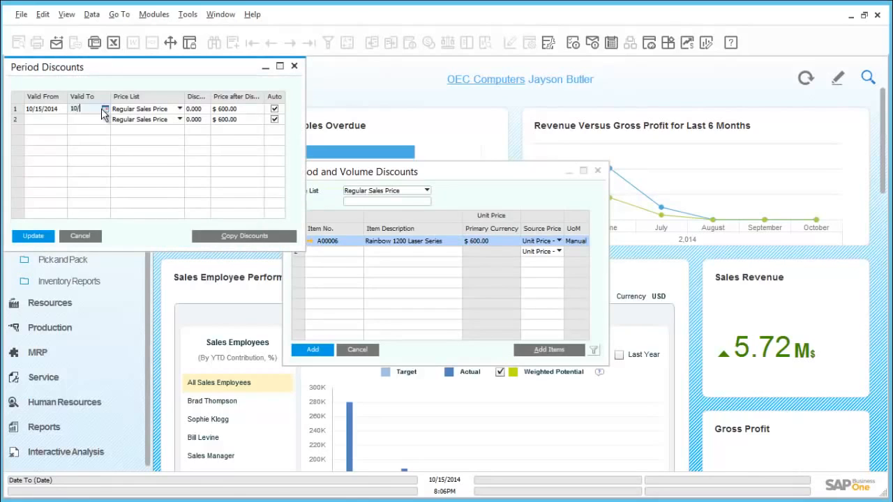
pyautogui.write('31/2014')
pyautogui.press('Tab')
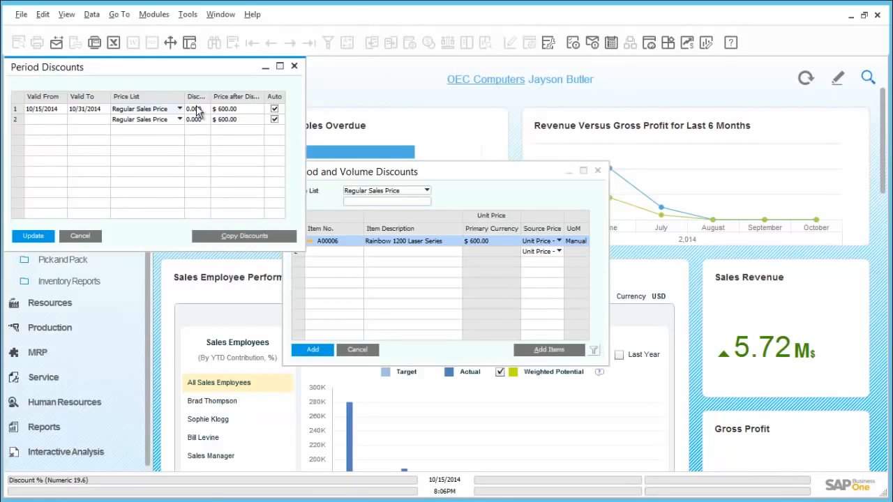
pyautogui.press('Tab')
pyautogui.write('20')
pyautogui.press('Tab')
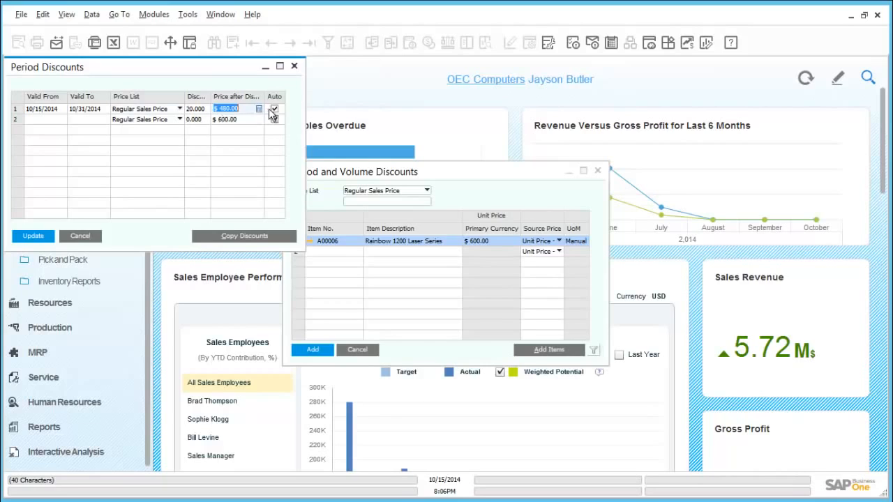
# - Open the volume discounts of the first discount period and set a 50% discount for a quantity of 100
pyautogui.click(15, 110)
pyautogui.doubleClick(14, 109)
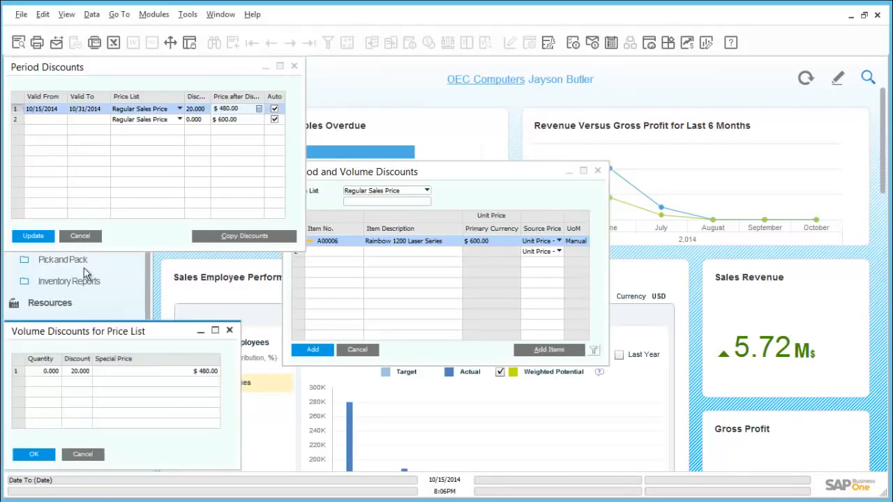
pyautogui.moveTo(91, 337); pyautogui.dragTo(141, 235)
pyautogui.click(104, 275)
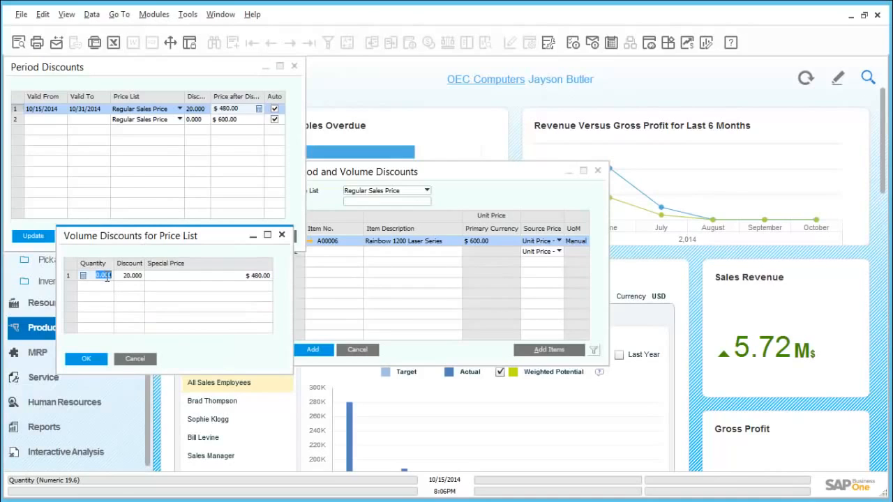
pyautogui.write('100')
pyautogui.press('Tab')
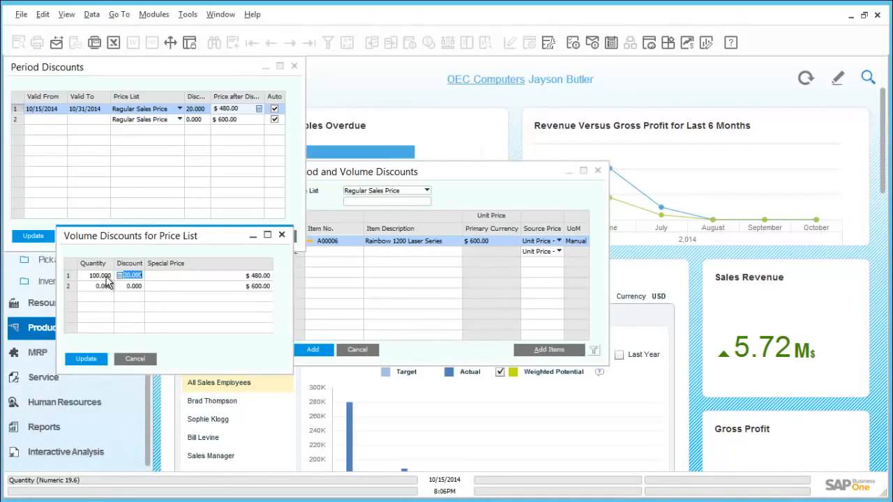
pyautogui.write('10')
pyautogui.press('Tab')
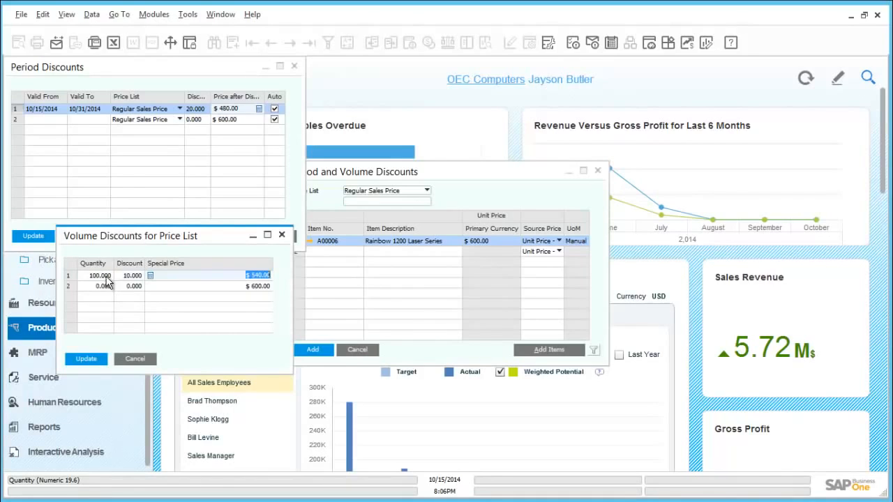
pyautogui.hotkey('shift', 'Tab')
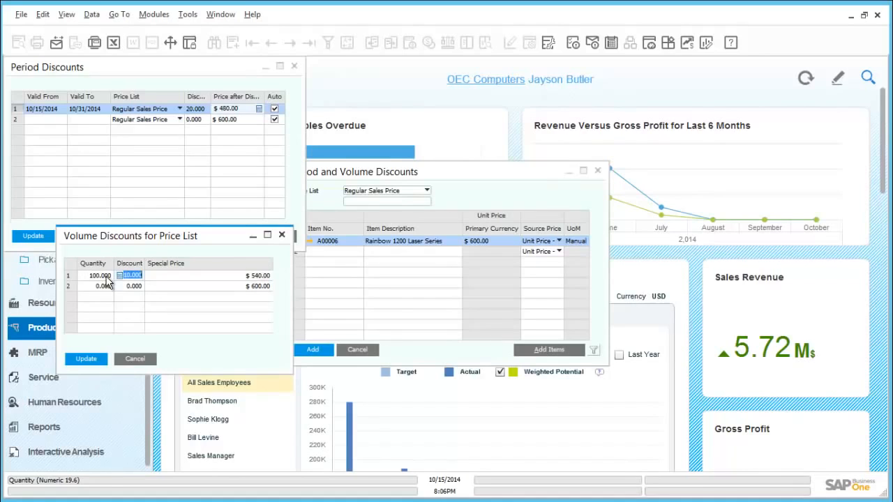
pyautogui.write('50')
pyautogui.press('Tab')
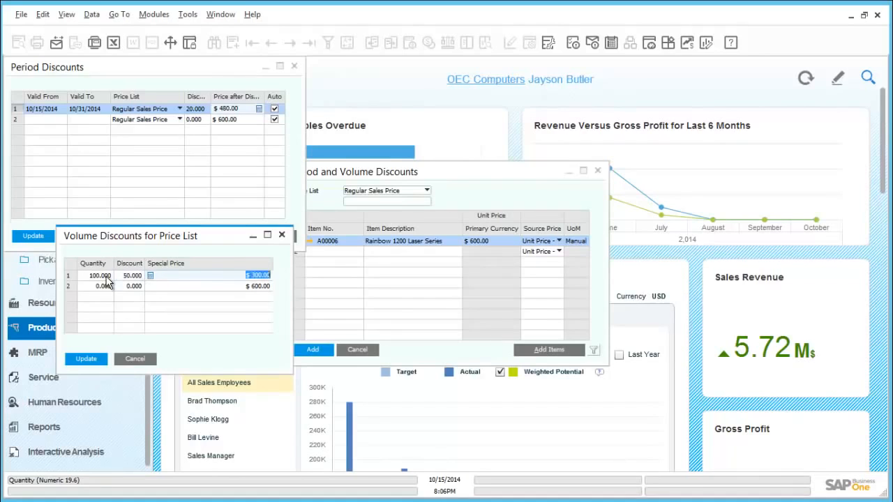
# - Add a second volume discount row with a quantity of 500 and a 55% discount
pyautogui.press('Tab')
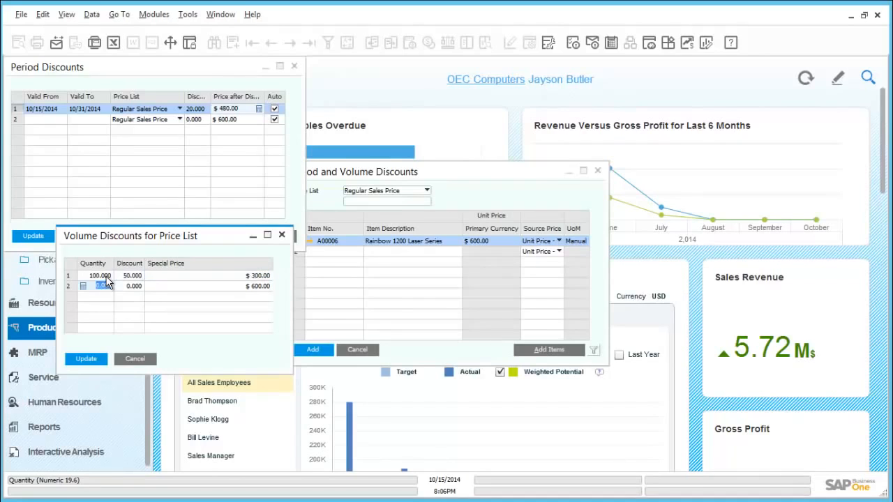
pyautogui.press('BackSpace')
pyautogui.write('500')
pyautogui.press('Tab')
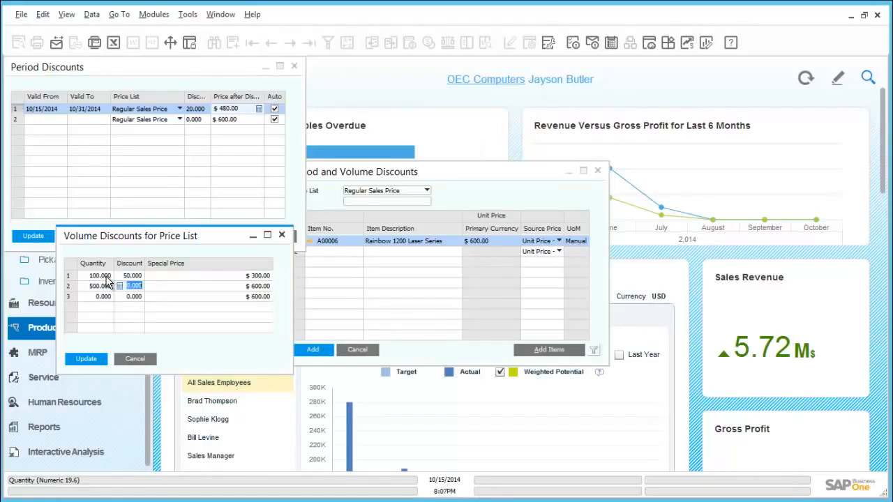
pyautogui.write('55')
pyautogui.press('Tab')
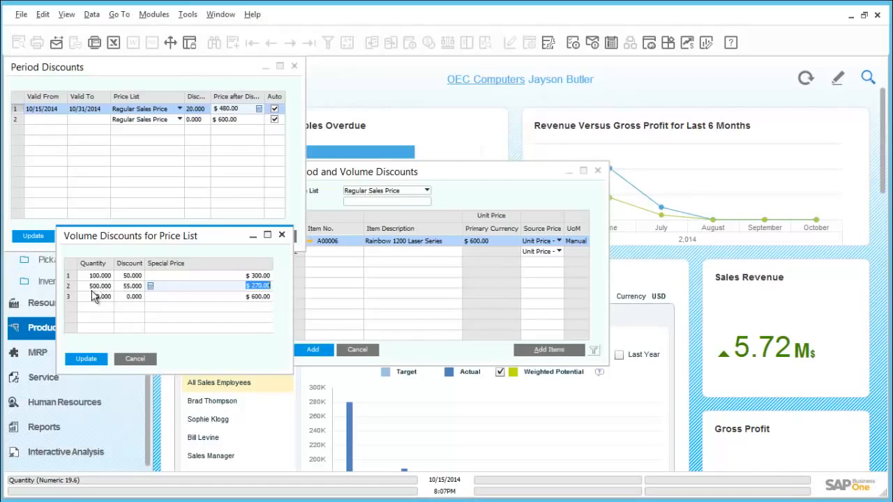
# - Add a third volume discount row with a quantity of 100,000 and a 60% discount, and save the volume discounts
pyautogui.click(98, 296)
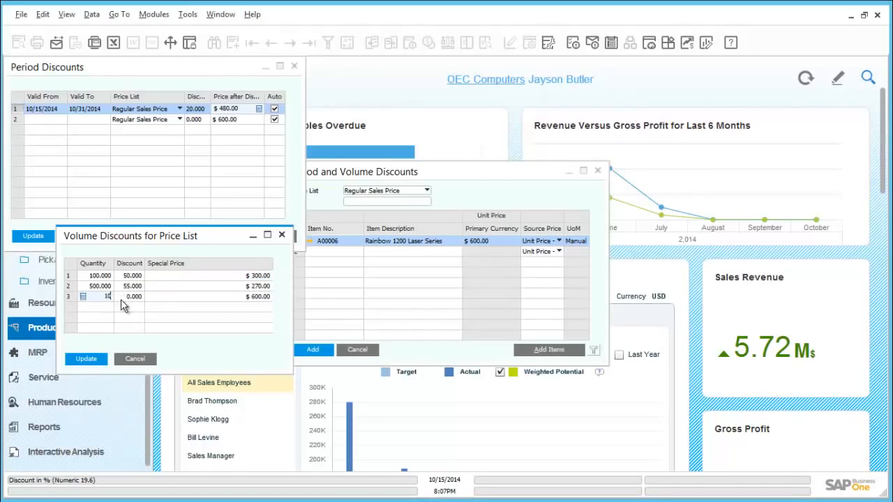
pyautogui.press('Tab')
pyautogui.write('60')
pyautogui.press('Tab')
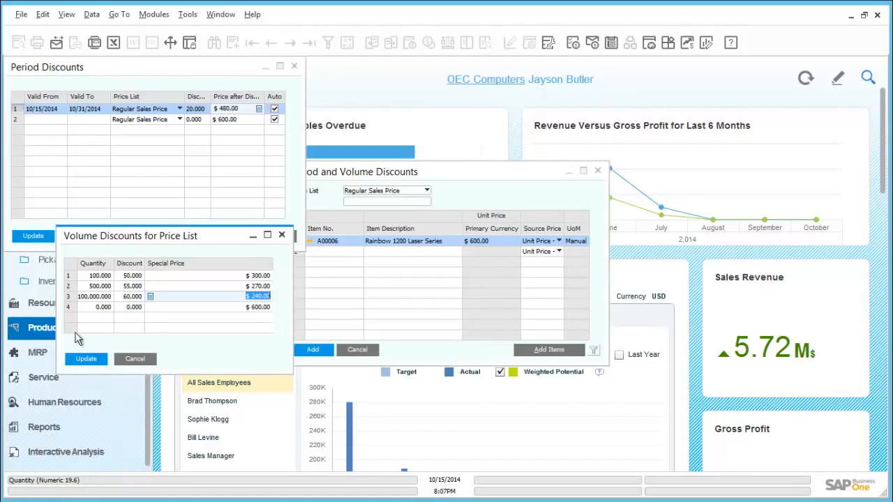
pyautogui.click(80, 361)
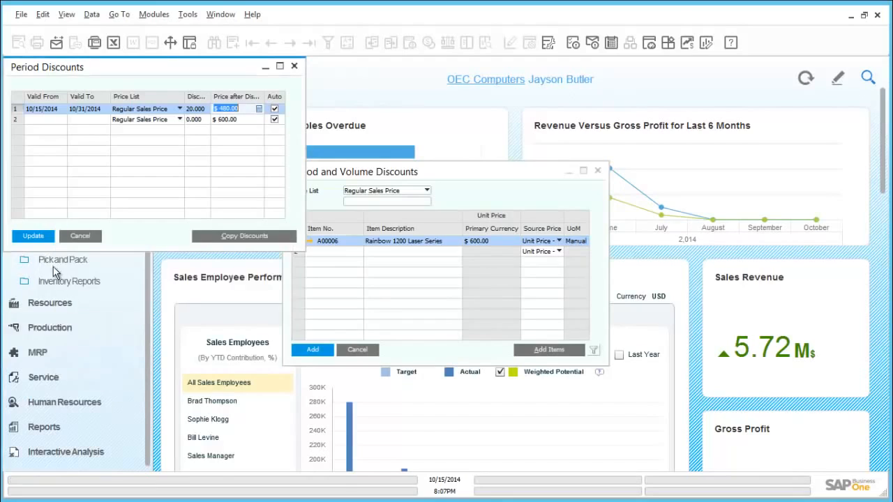
# - Save the period discounts for A00006, add the period and volume discounts record, and close the form
pyautogui.click(40, 236)
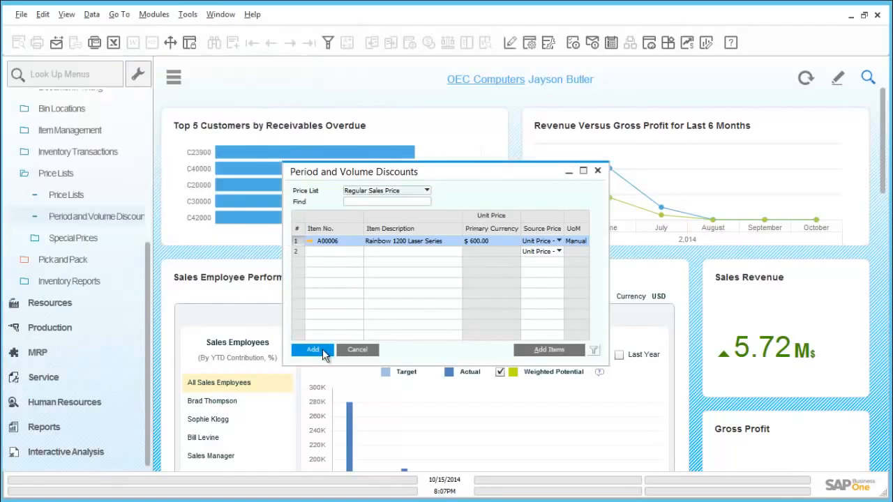
pyautogui.click(325, 354)
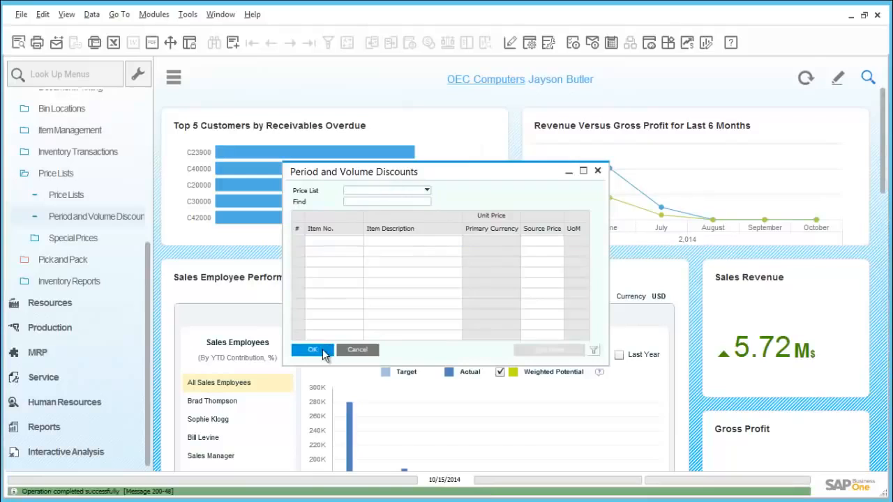
pyautogui.click(312, 350)
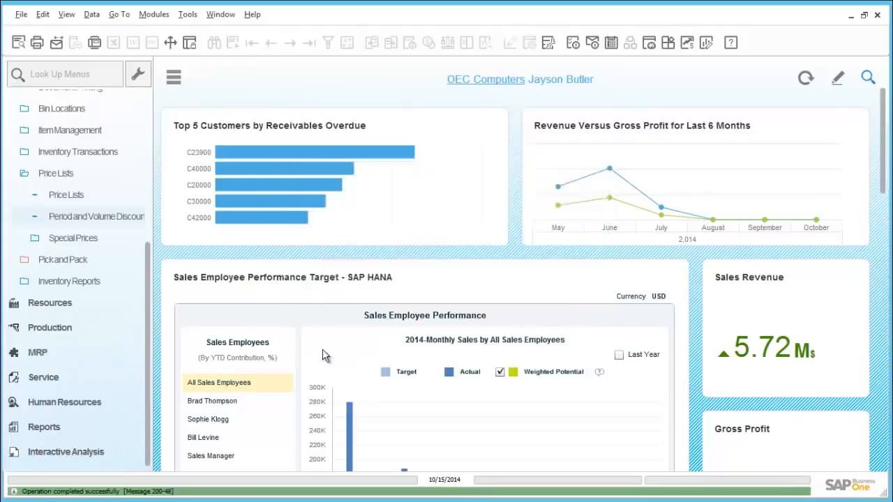